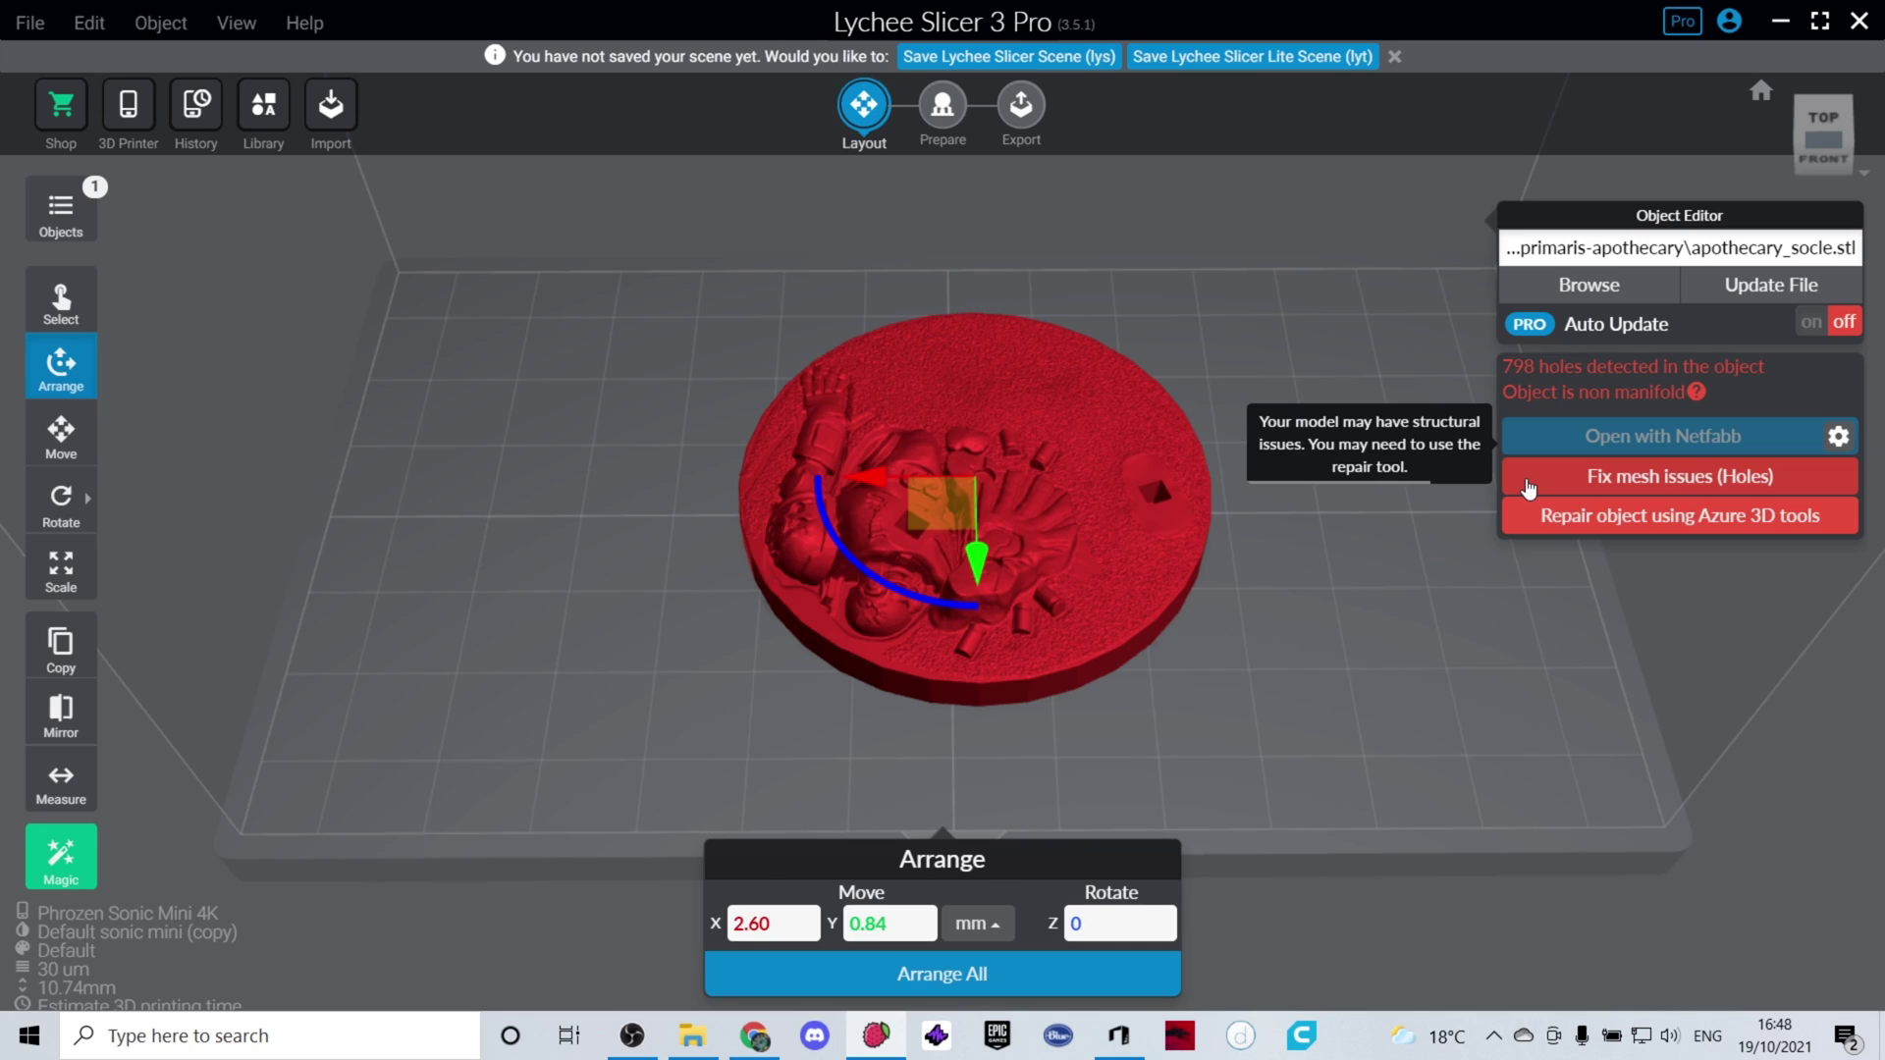
# Run the automatic fix for the holes in the base mesh.
pyautogui.click(1528, 480)
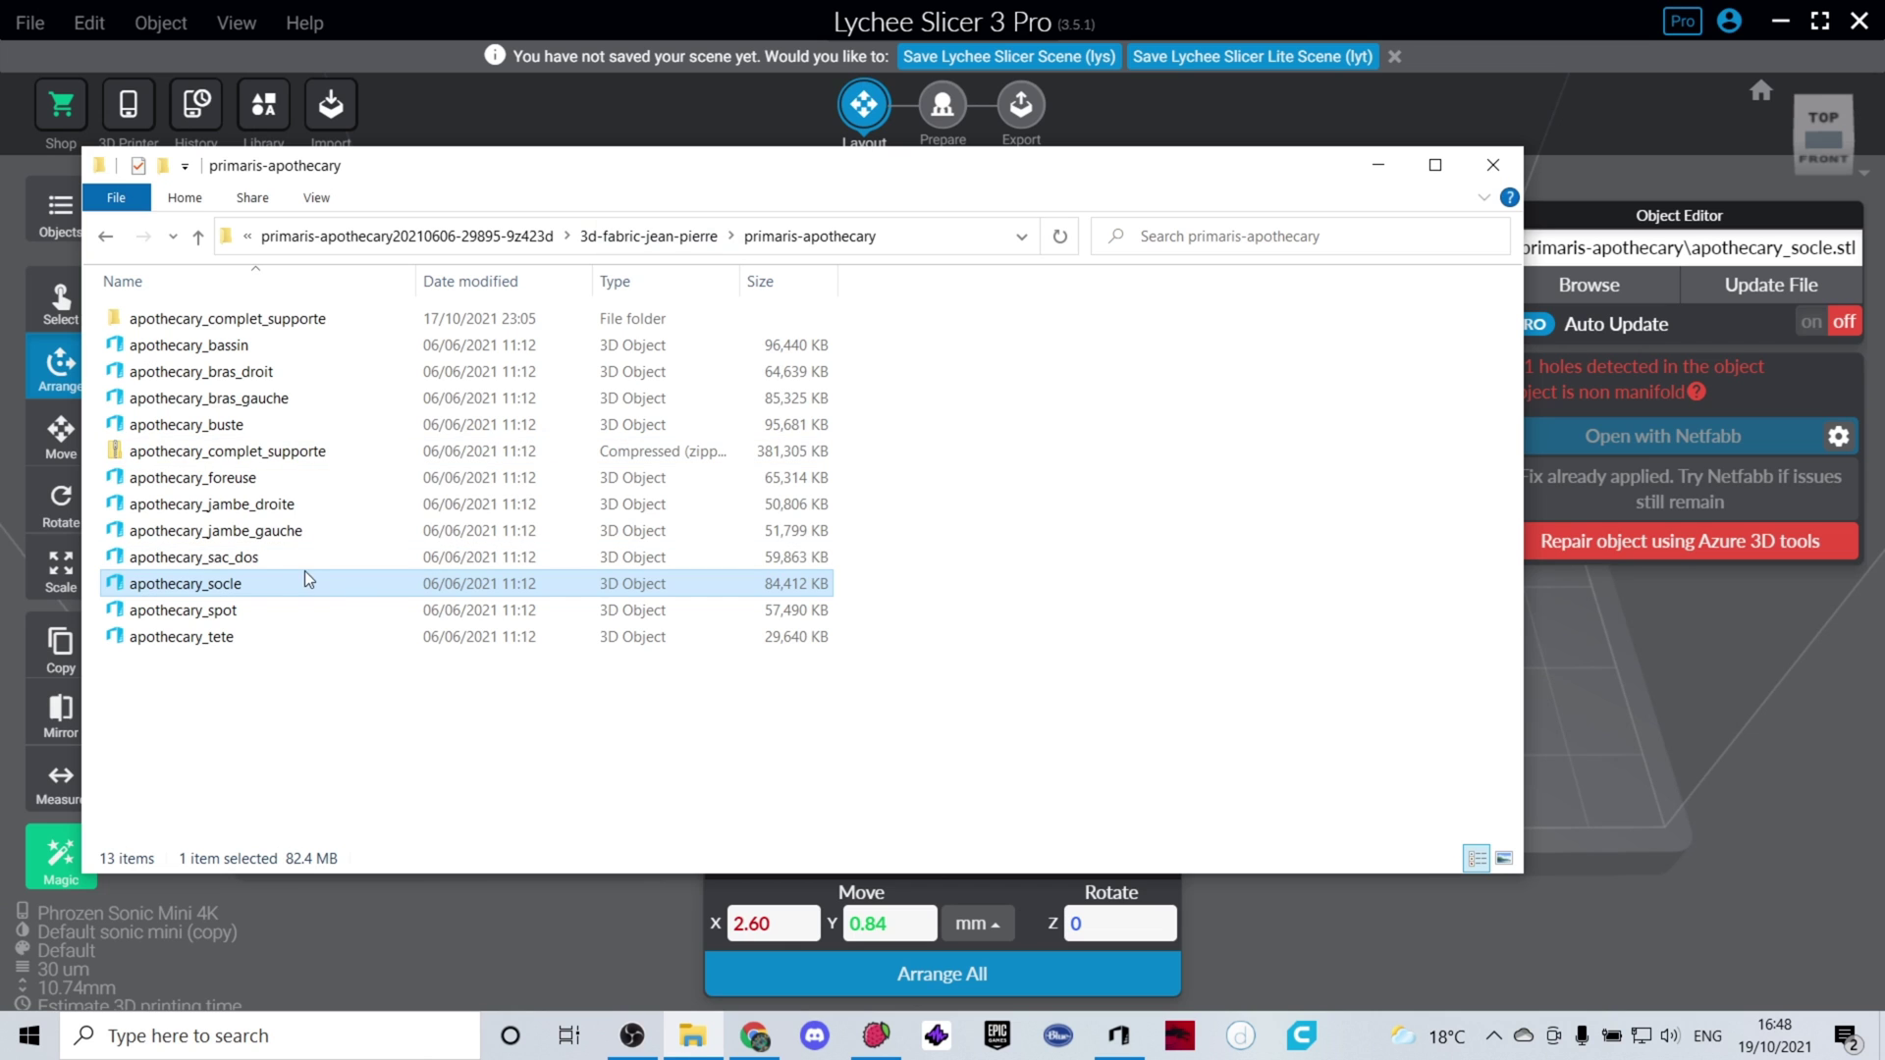
# Open apothecary_socle in 3D Builder and import it in millimetres.
pyautogui.doubleClick(267, 585)
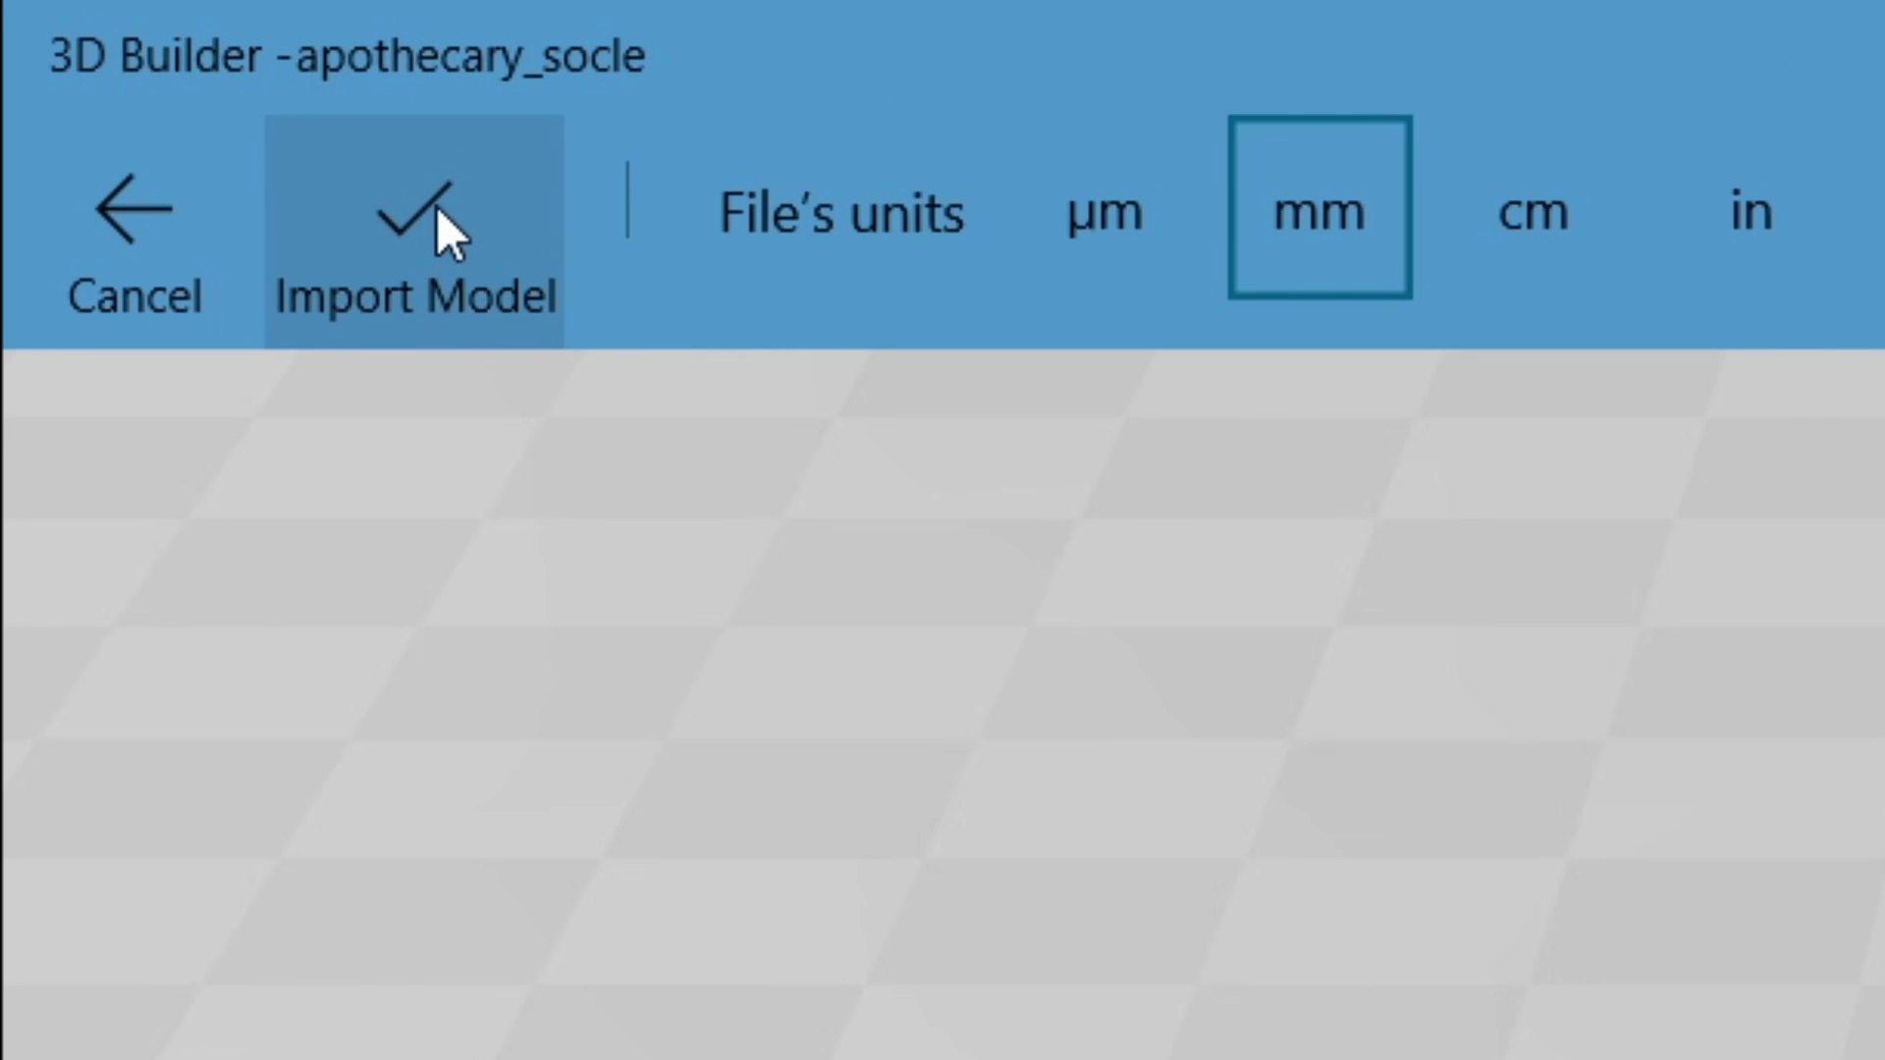
pyautogui.click(439, 210)
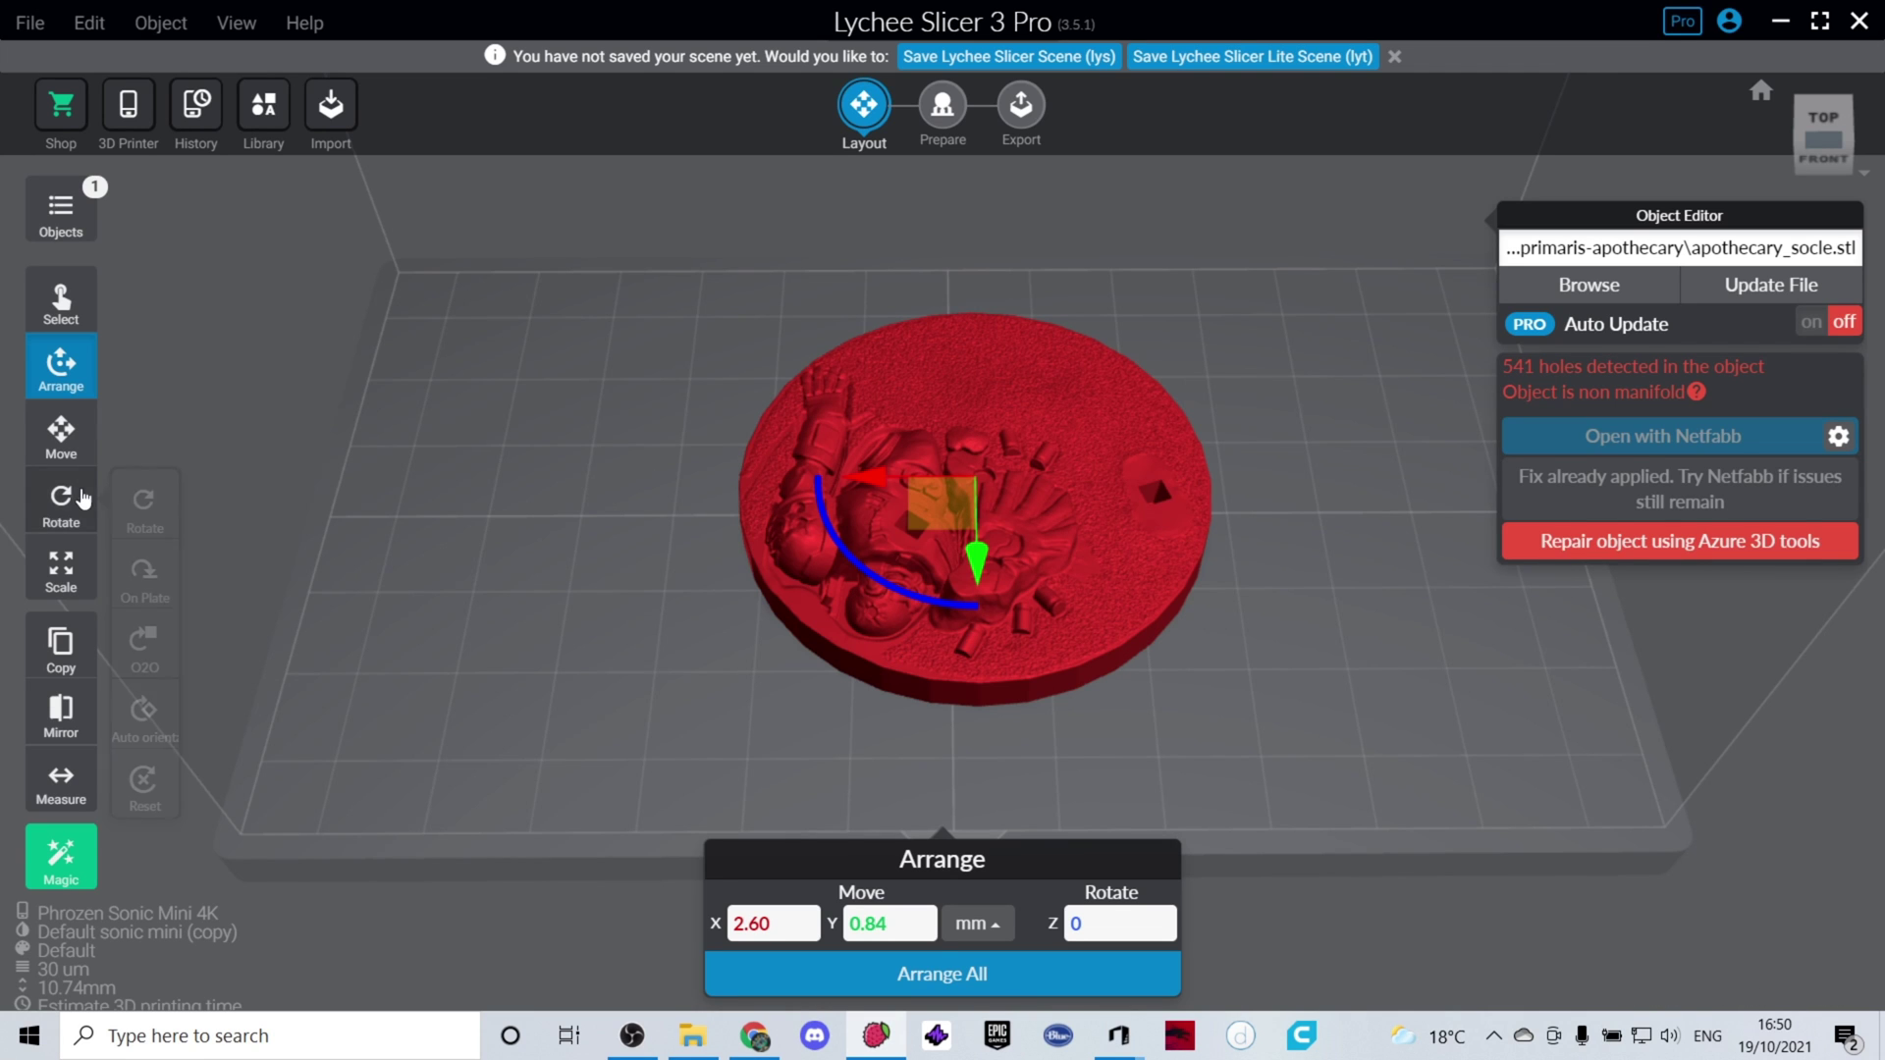
# Rotate the base to -38.75° on the X axis.
pyautogui.click(61, 501)
pyautogui.moveTo(977, 579); pyautogui.dragTo(833, 434)
pyautogui.moveTo(1104, 461); pyautogui.dragTo(1159, 485)
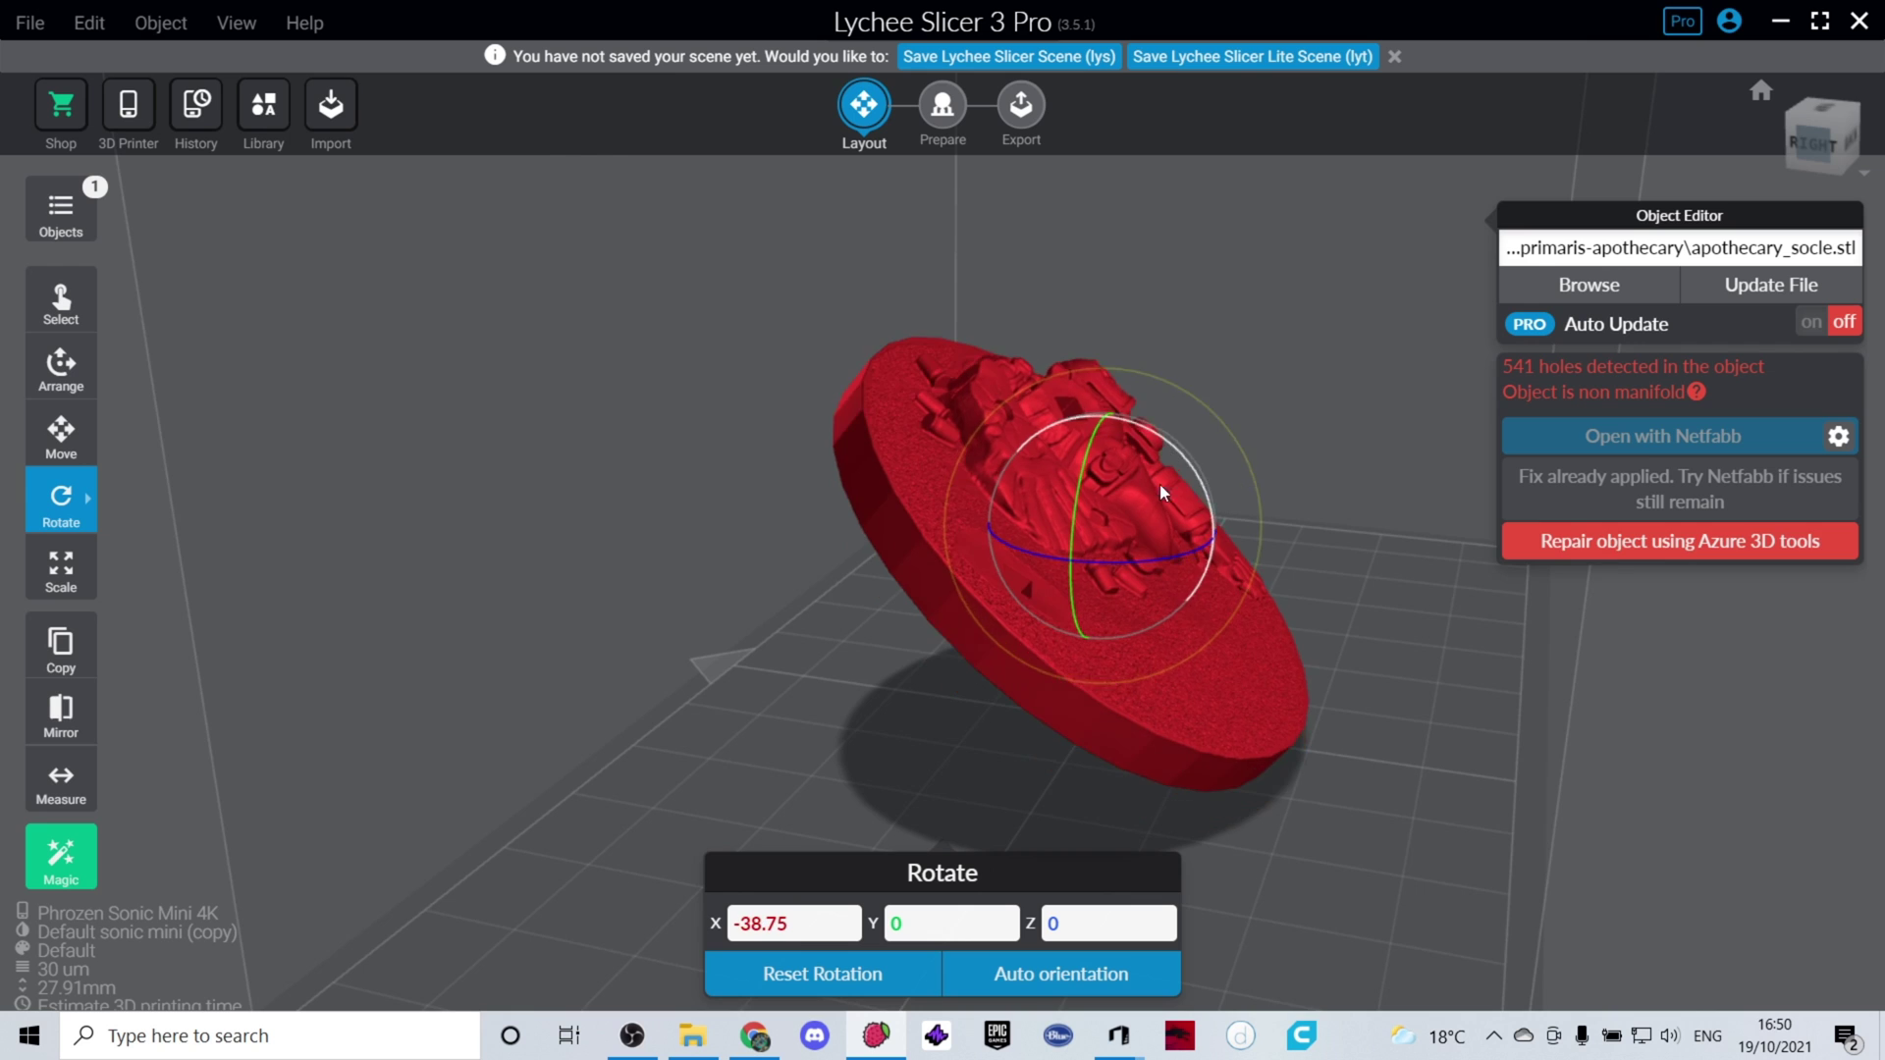
pyautogui.moveTo(734, 495); pyautogui.dragTo(811, 175)
# Run the Islands Detector search on the base in Prepare mode.
pyautogui.click(943, 105)
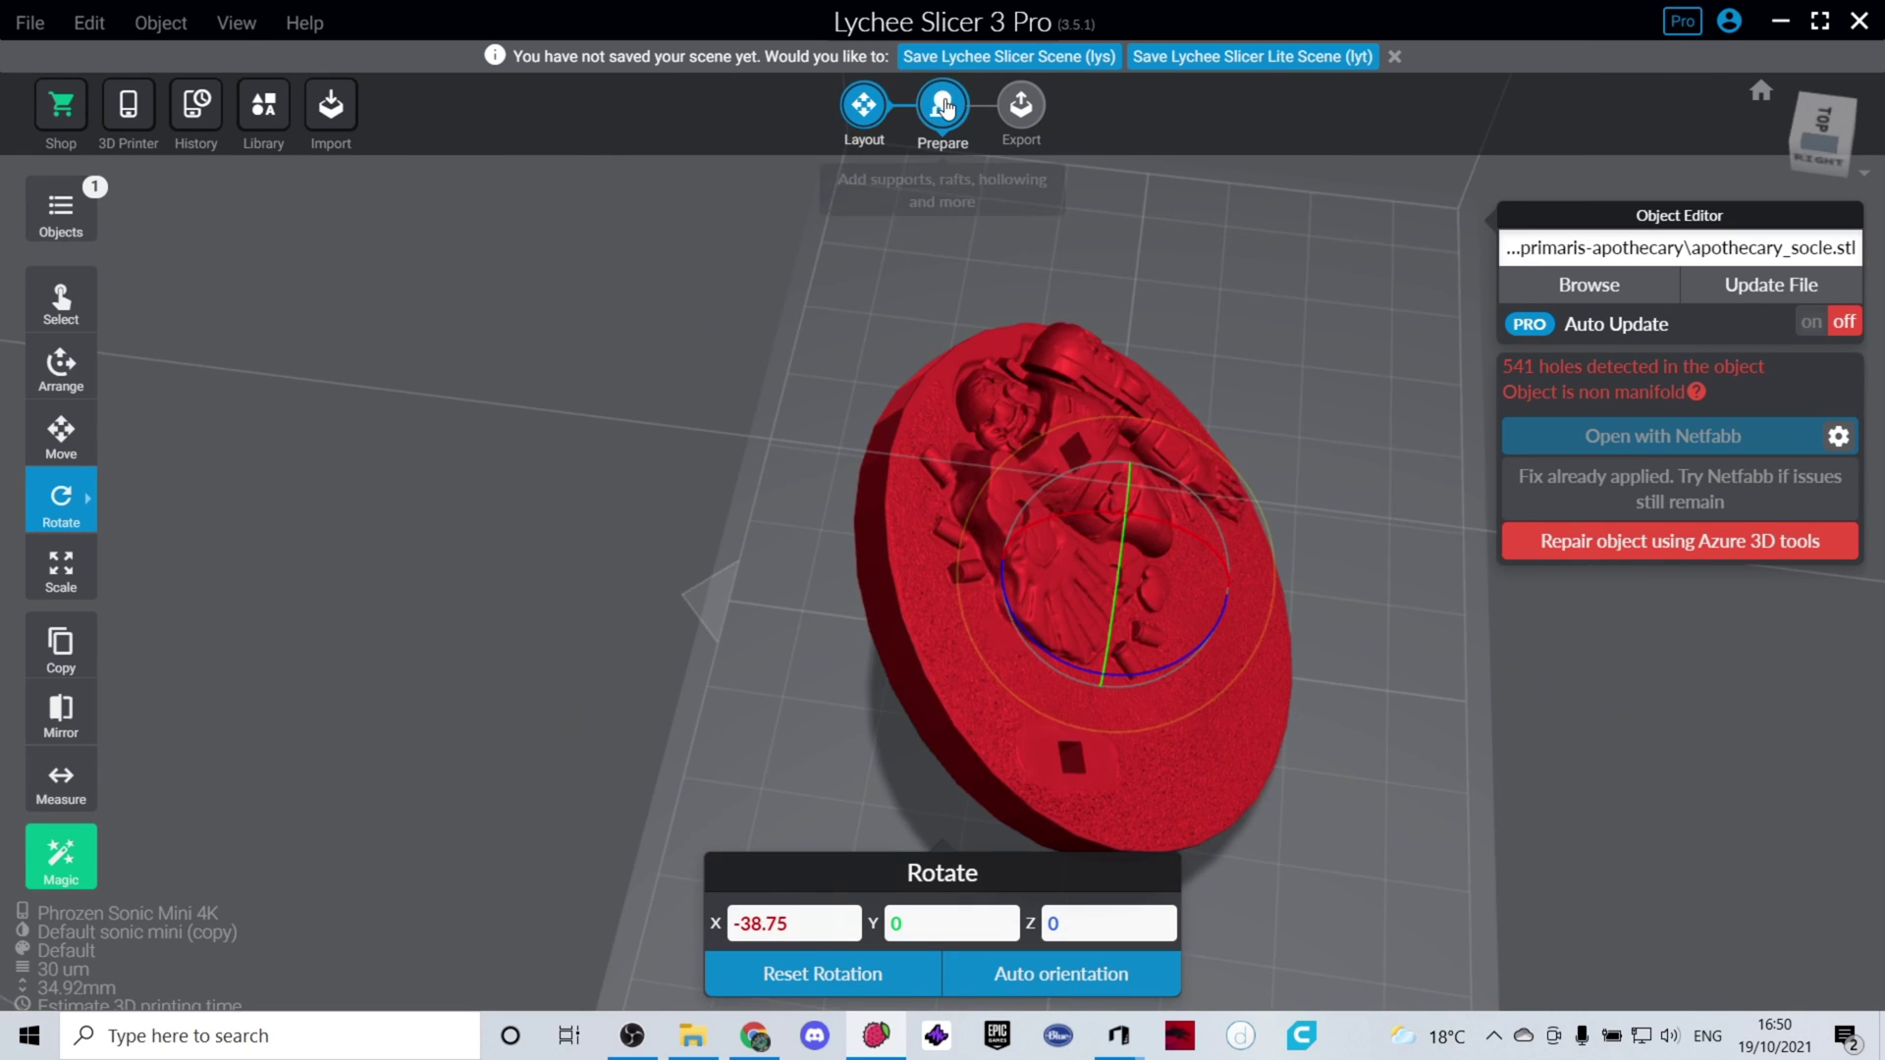
pyautogui.click(1681, 500)
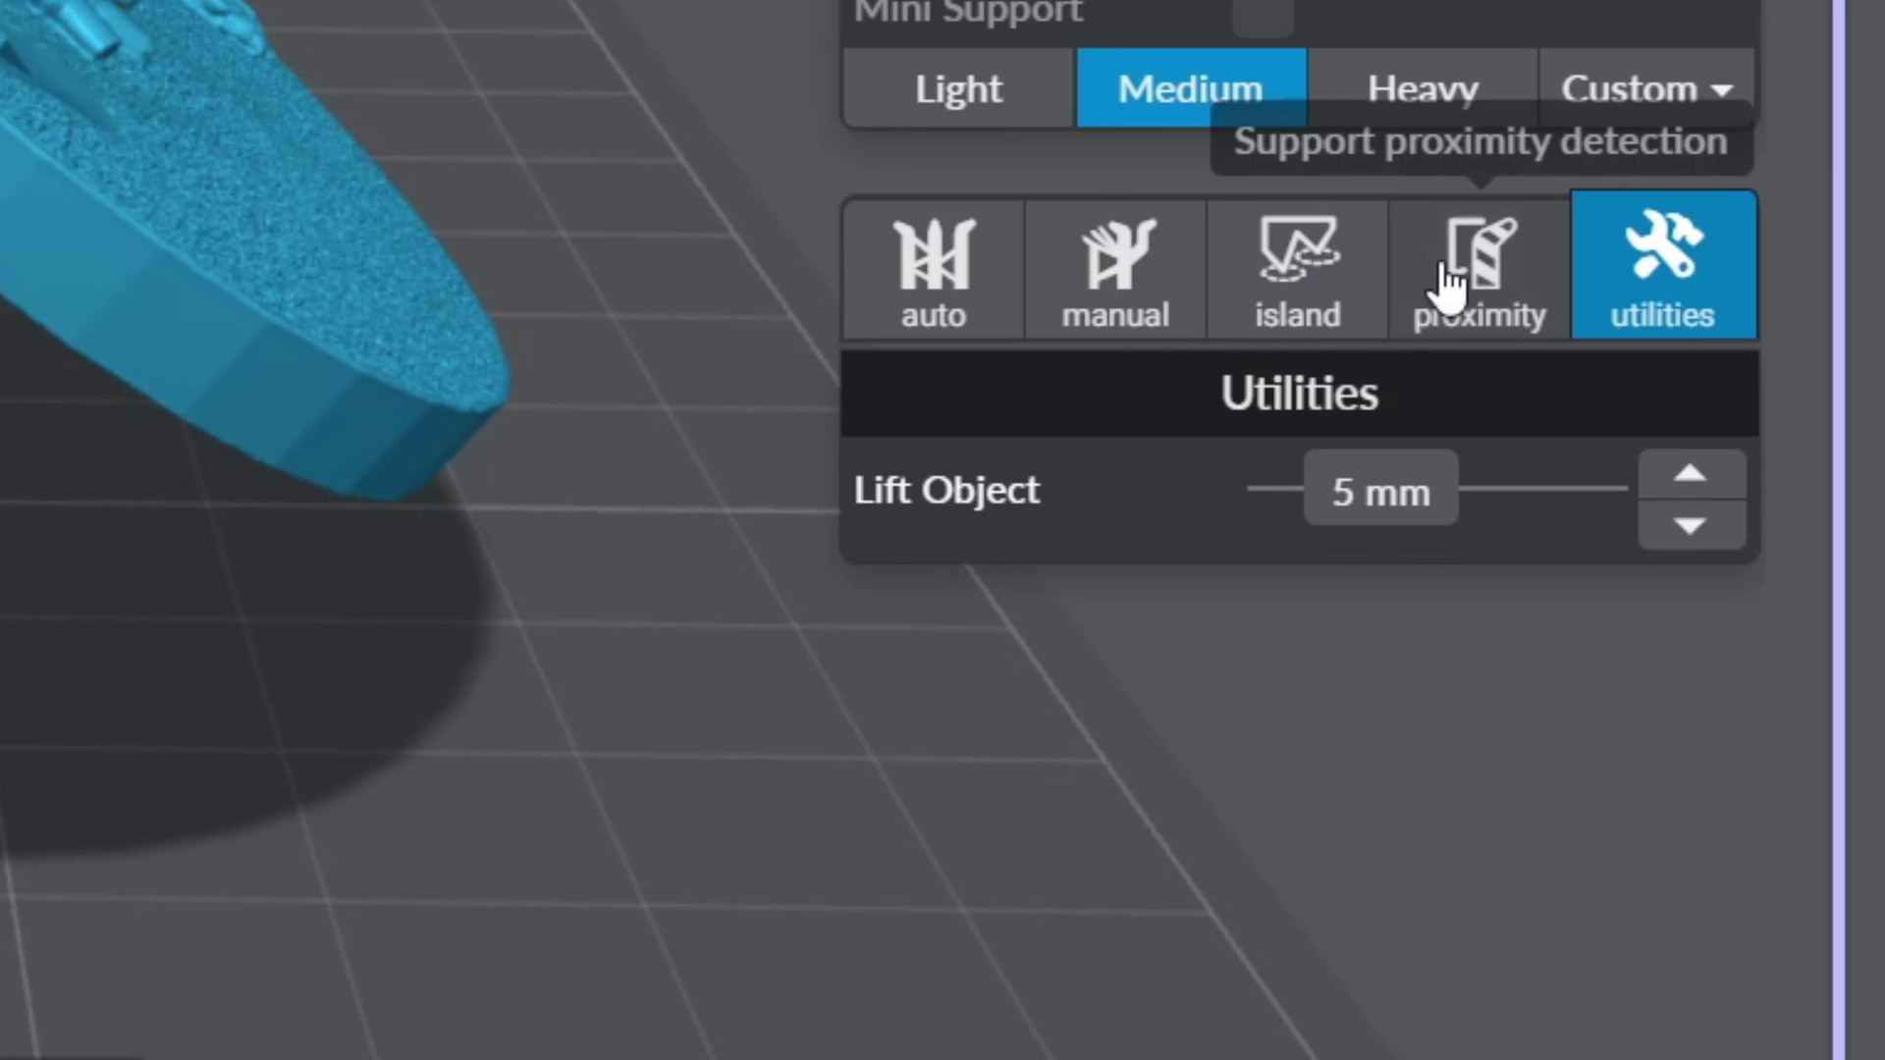
pyautogui.click(1400, 486)
pyautogui.click(1488, 658)
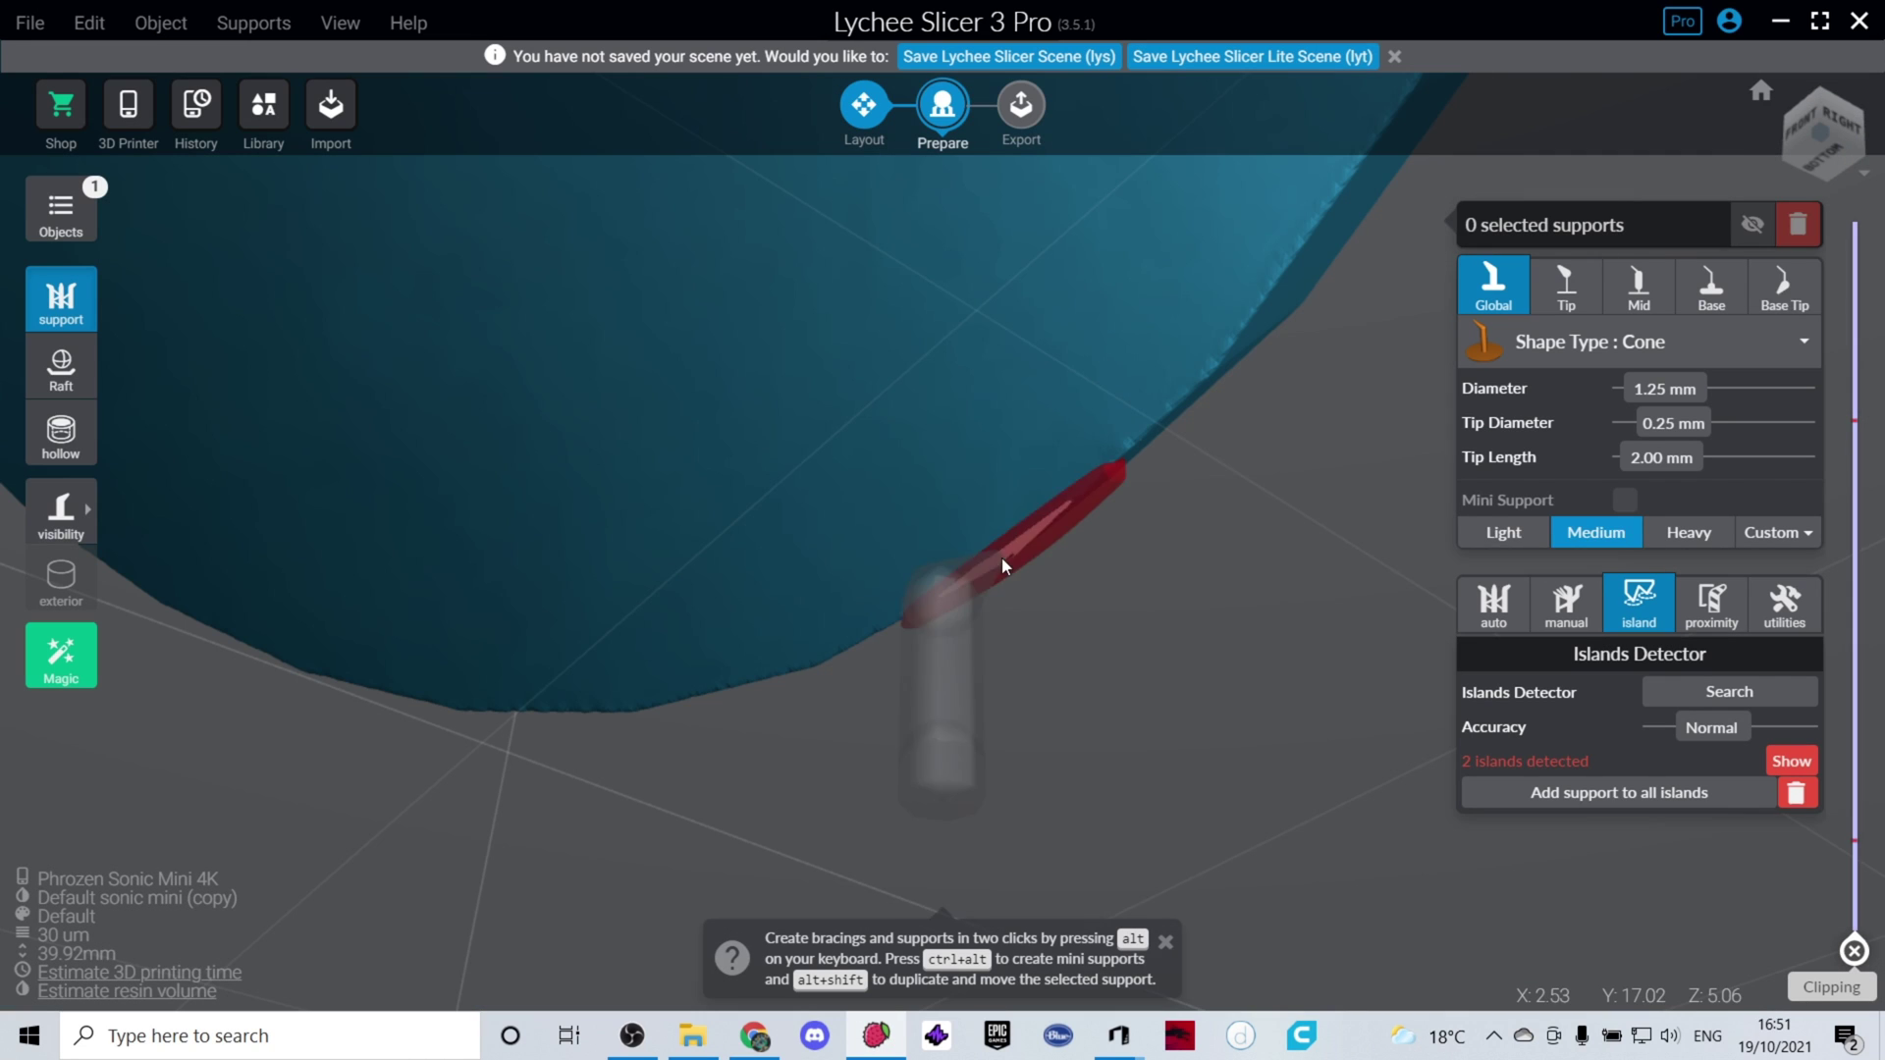
# Add supports under the detected islands and the edge, plus a mini support underneath.
pyautogui.click(1021, 546)
pyautogui.click(1037, 536)
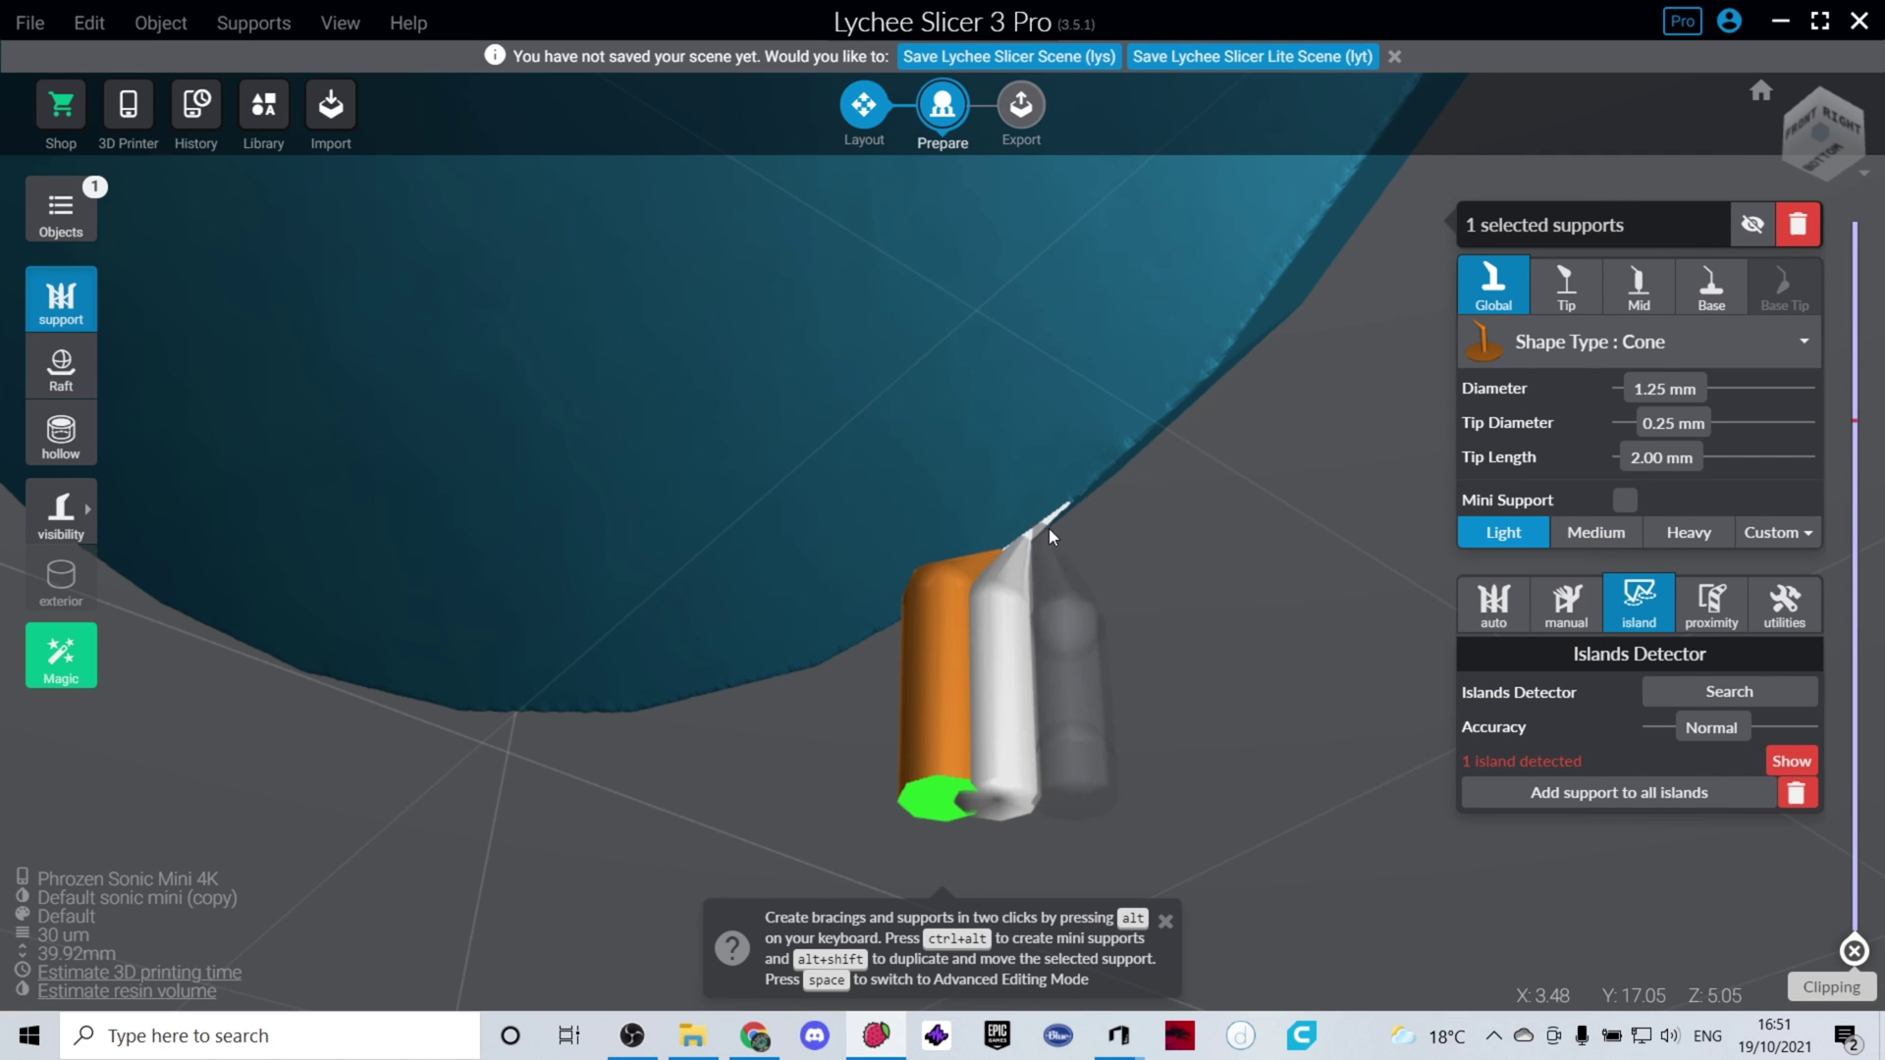
pyautogui.click(1092, 480)
pyautogui.scroll(-5, 1027, 423)
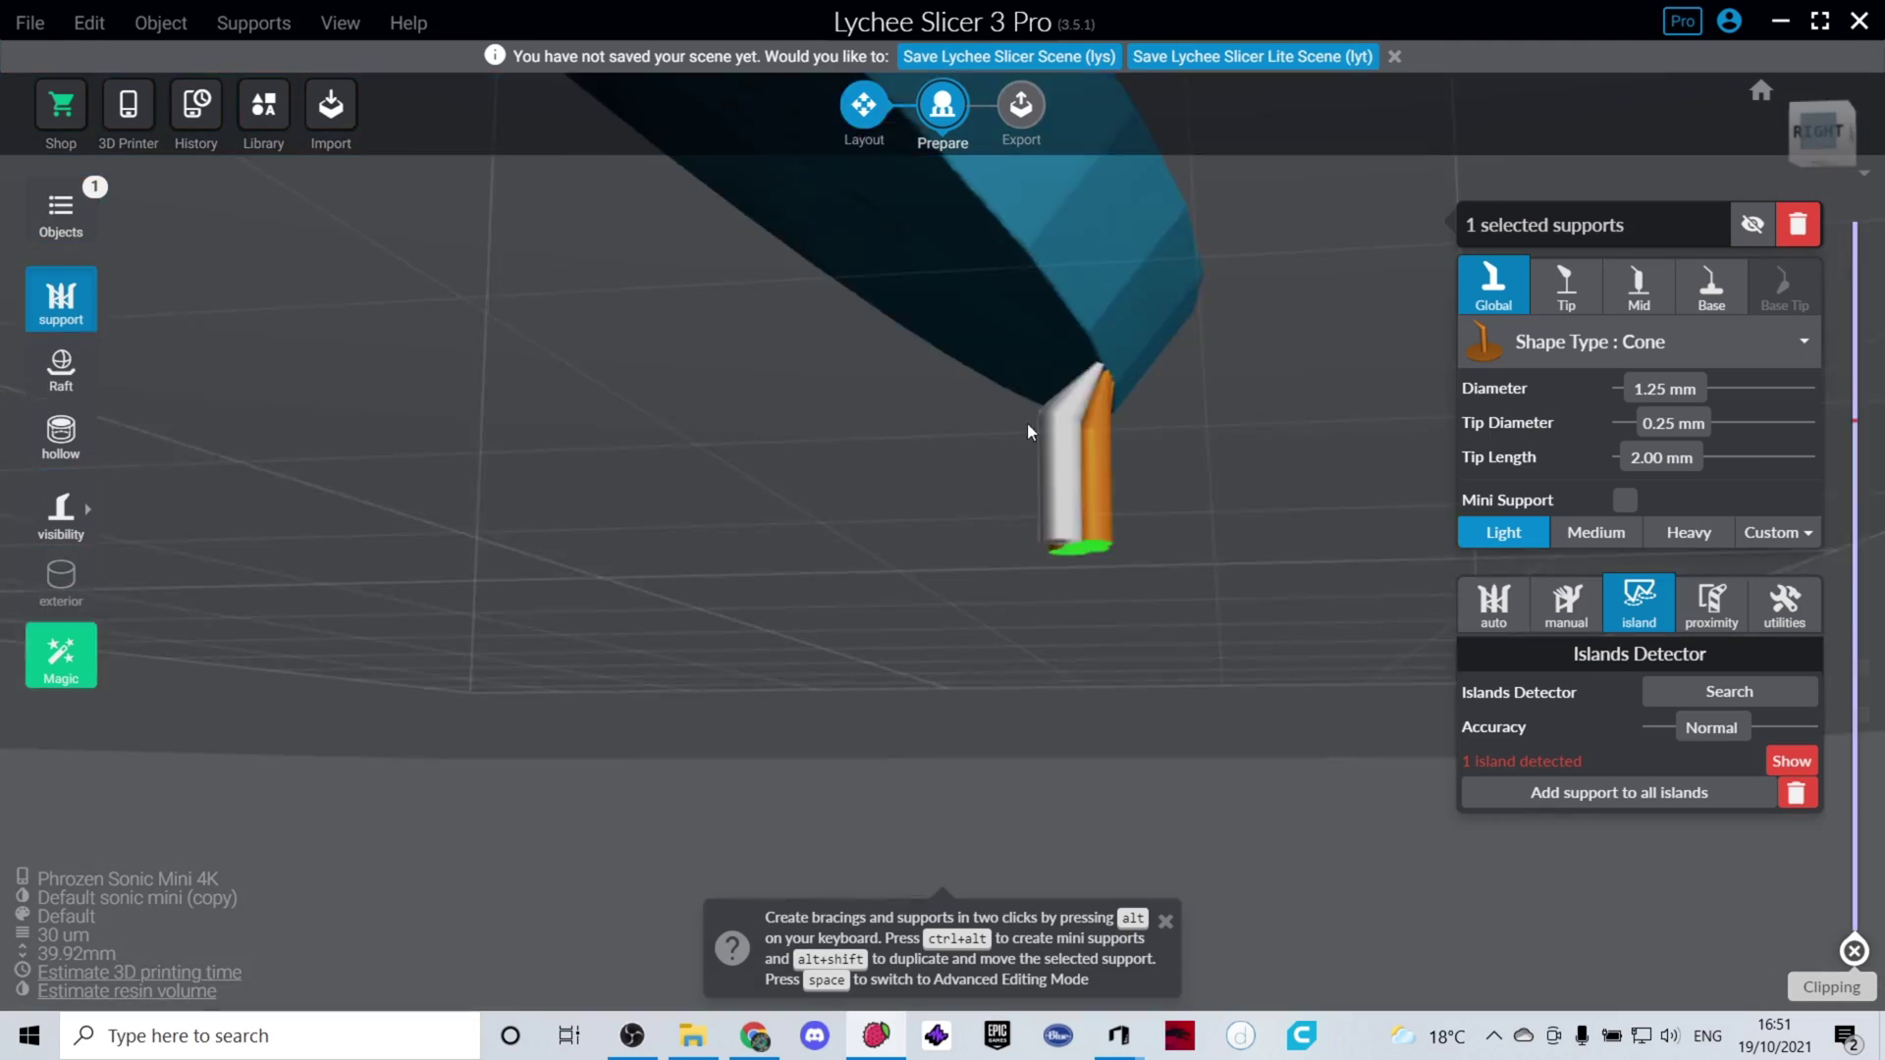
pyautogui.moveTo(1027, 423); pyautogui.dragTo(970, 457, button='right')
pyautogui.scroll(8, 970, 457)
pyautogui.scroll(-2, 884, 842)
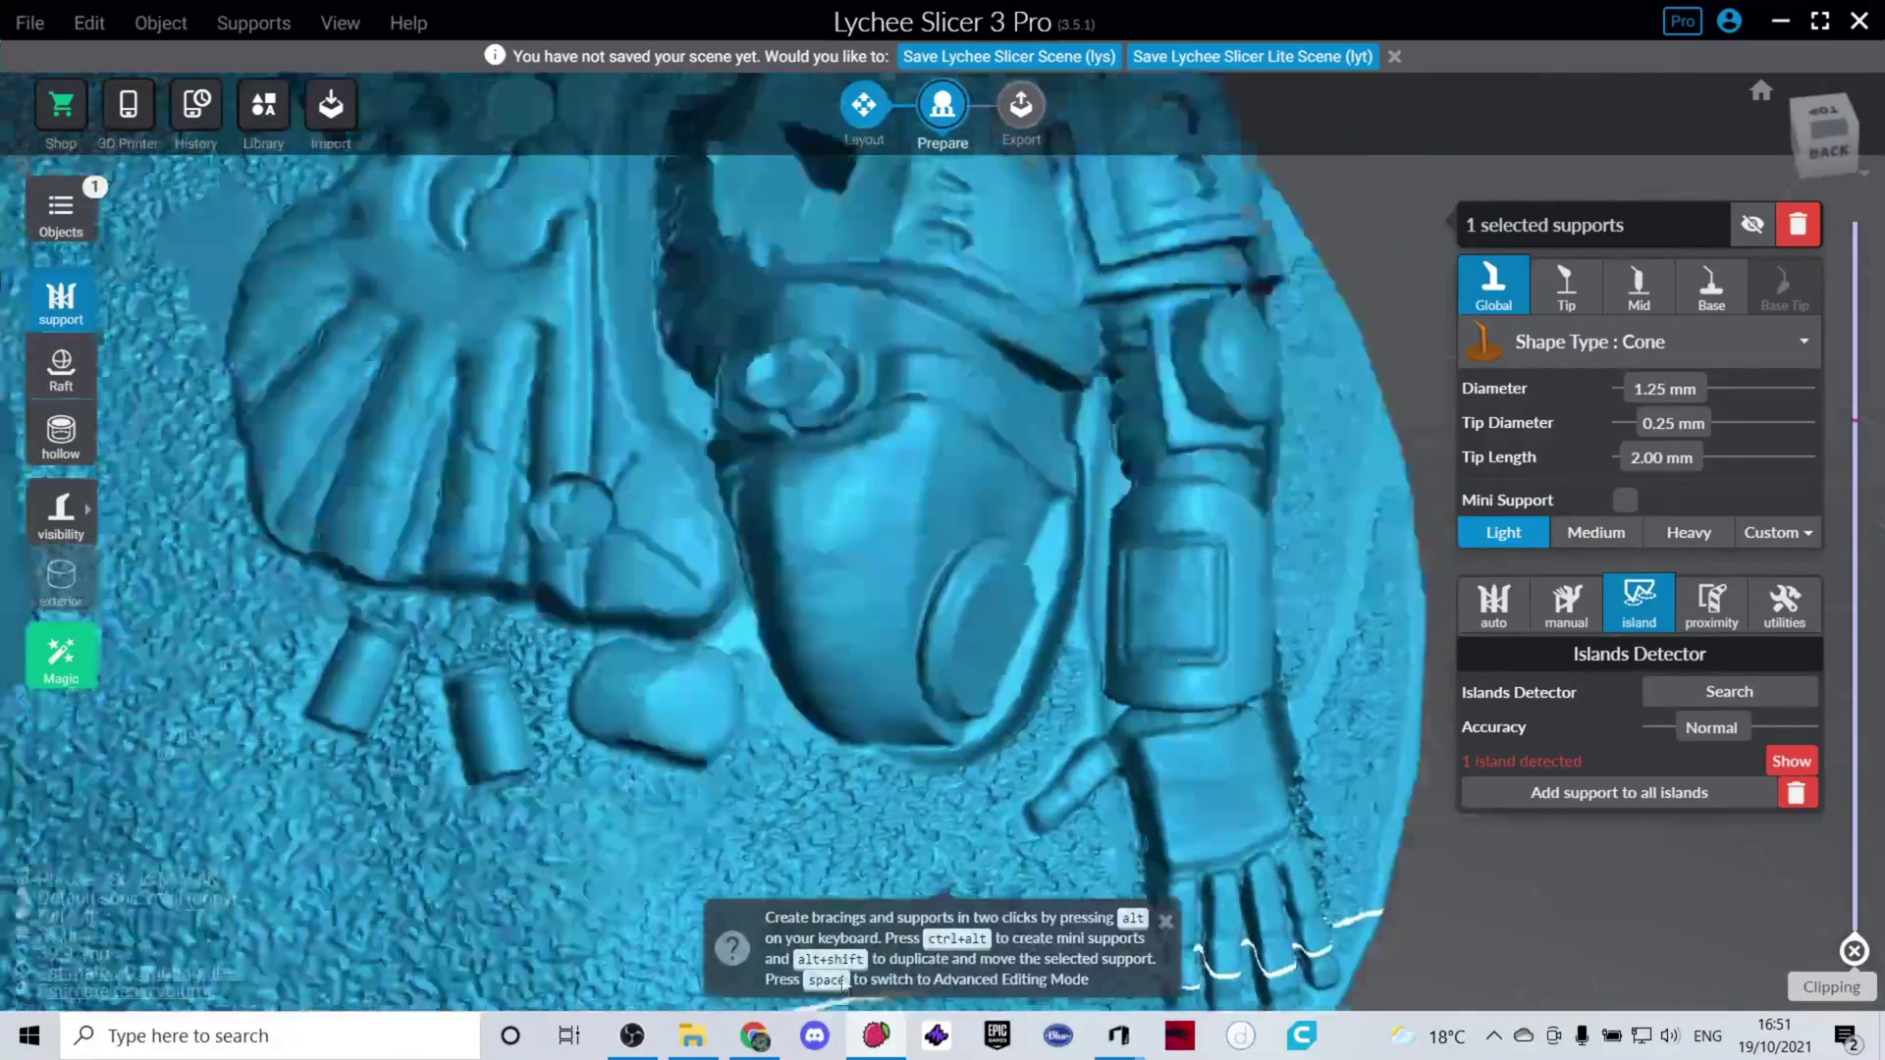
pyautogui.moveTo(884, 843); pyautogui.dragTo(737, 658, button='right')
pyautogui.keyDown('ctrl'); pyautogui.keyDown('alt'); pyautogui.click(808, 715); pyautogui.keyUp('alt'); pyautogui.keyUp('ctrl')
# Move the right-hand regular support leftward under the base edge.
pyautogui.click(1844, 127)
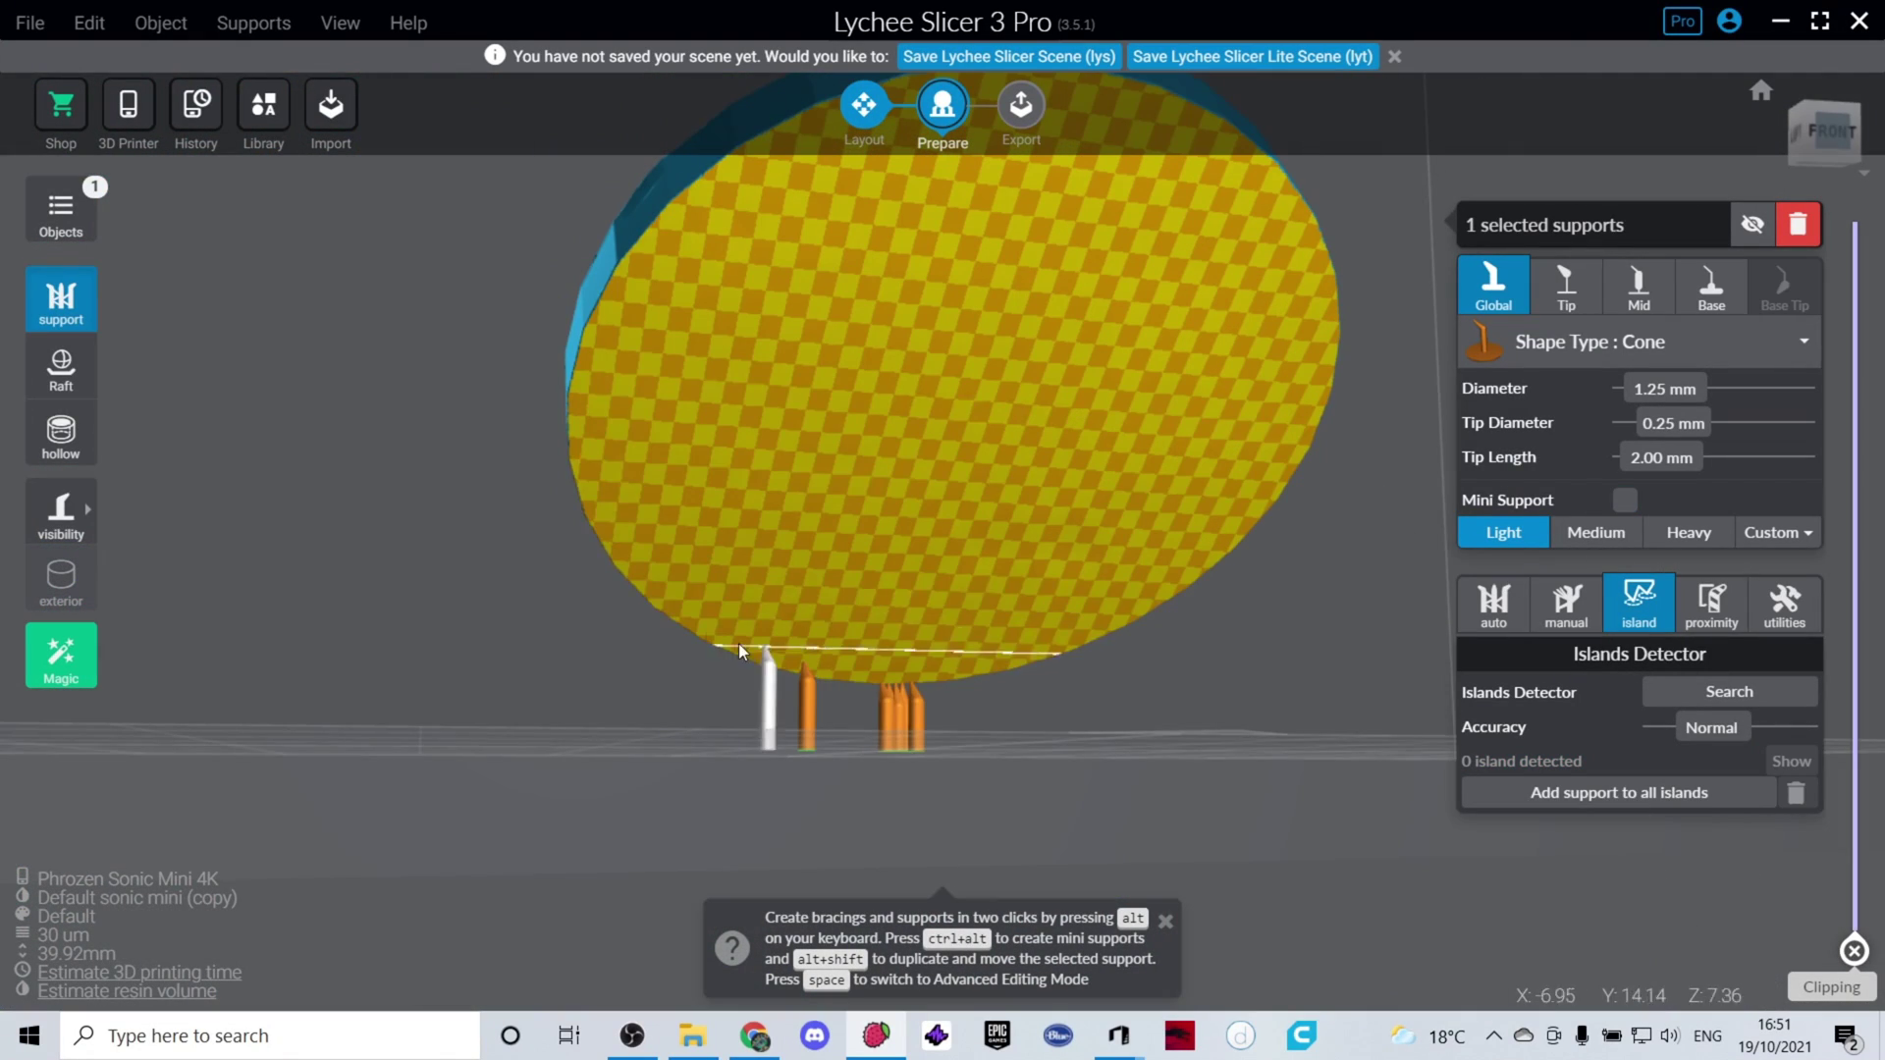
pyautogui.click(1291, 436)
pyautogui.moveTo(1308, 371); pyautogui.dragTo(976, 385)
pyautogui.moveTo(976, 385); pyautogui.dragTo(1281, 662, button='right')
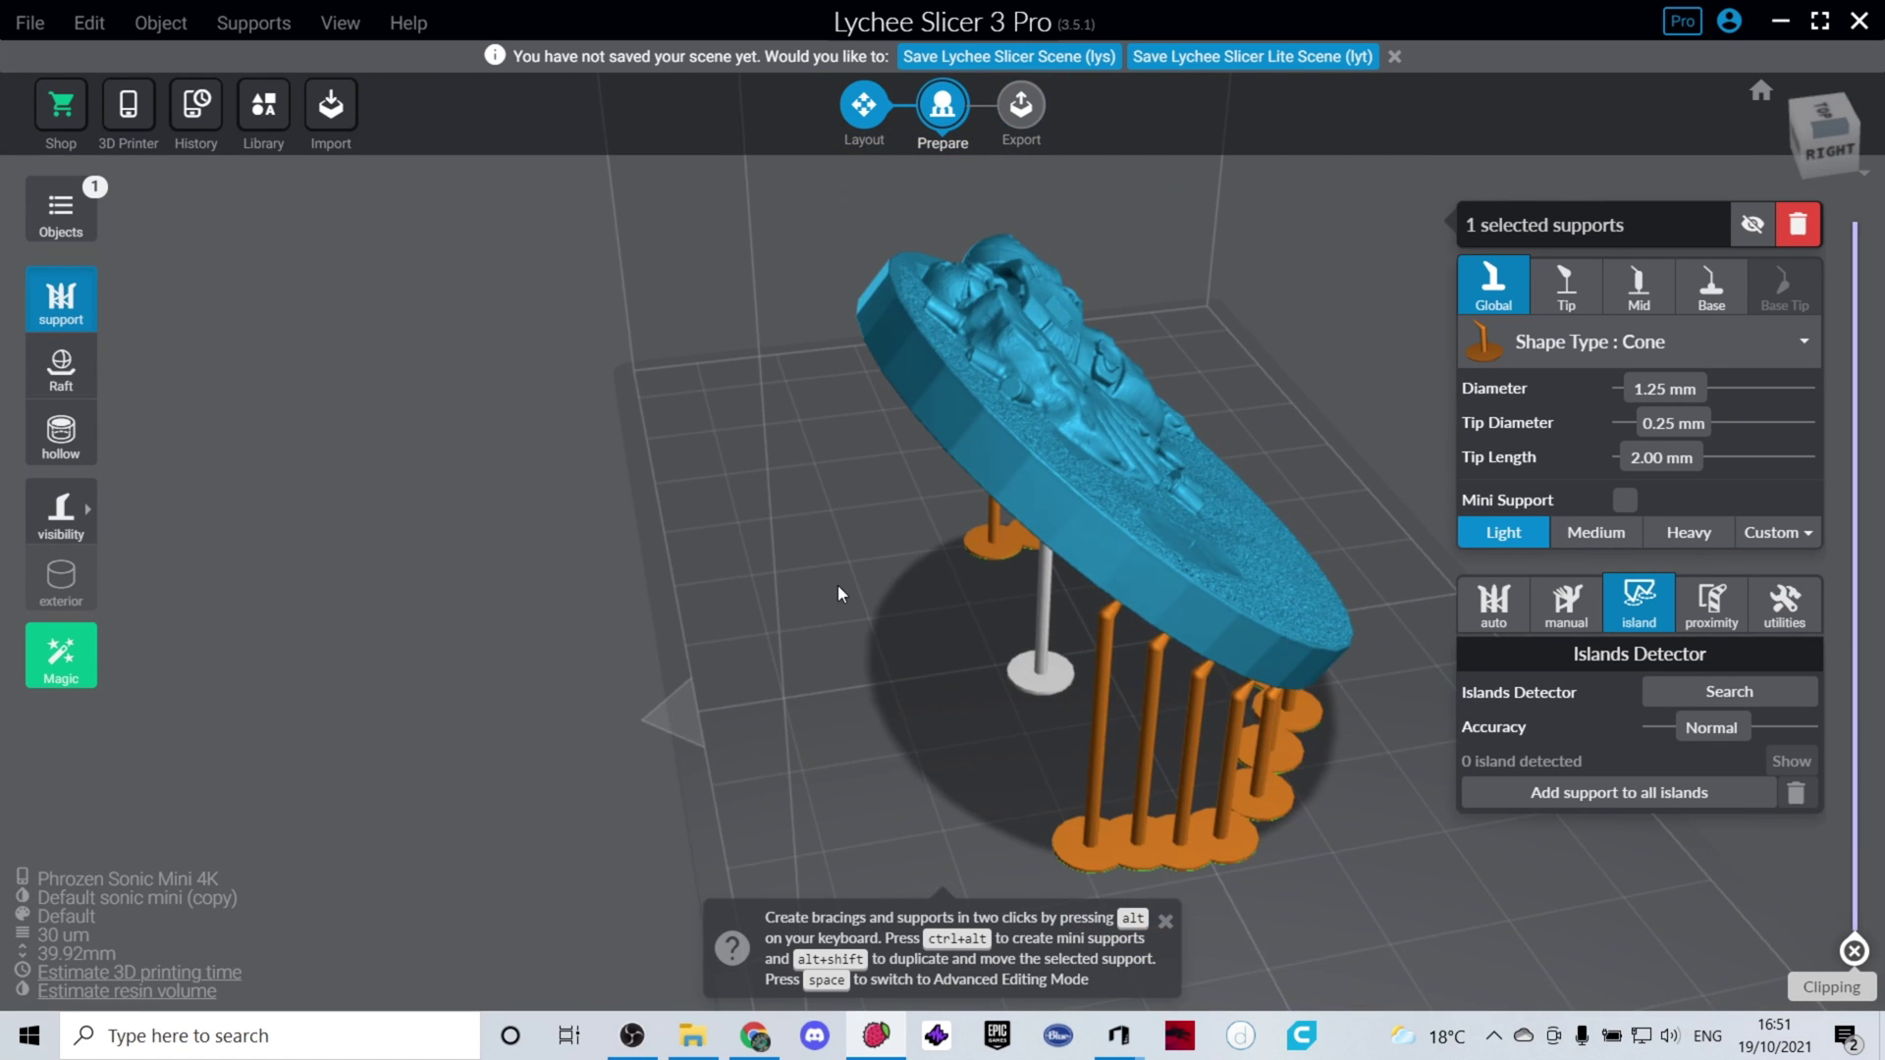
pyautogui.moveTo(838, 585); pyautogui.dragTo(938, 536, button='right')
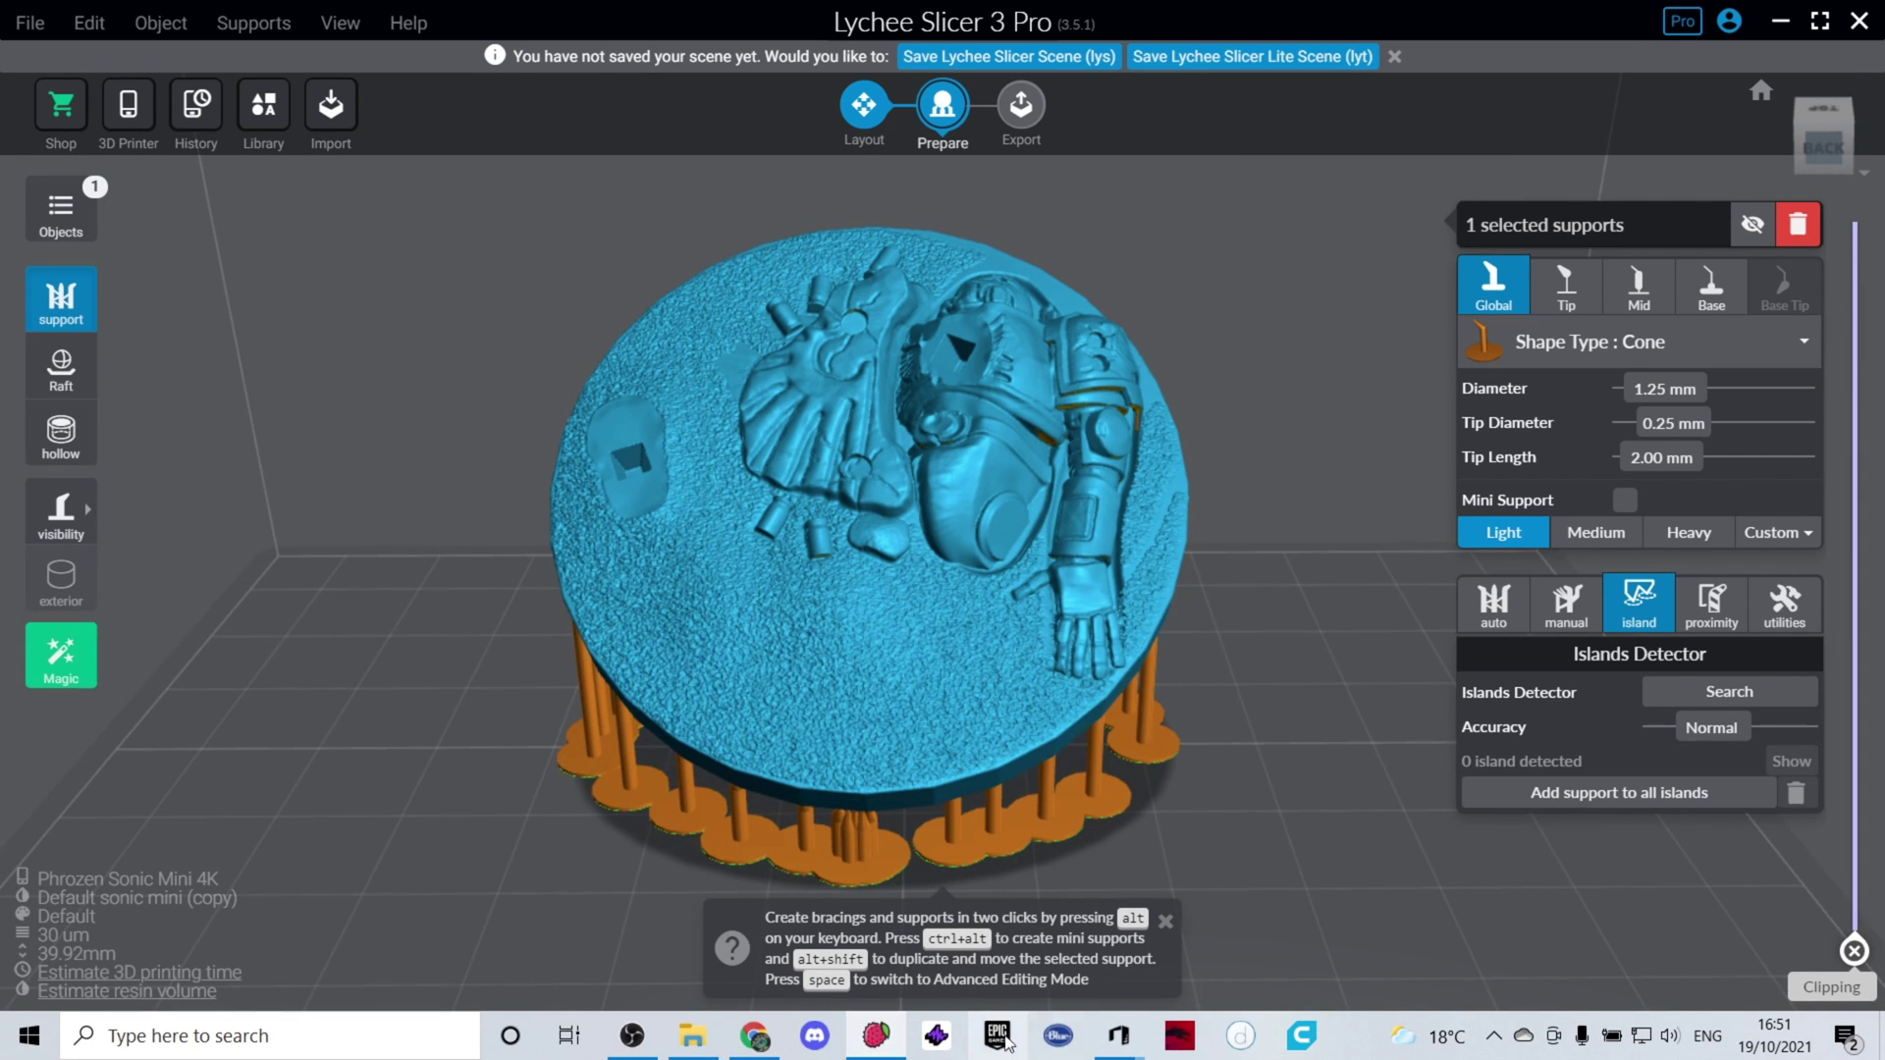
# Bring 3D Builder forward and view the base while it auto-repairs.
pyautogui.moveTo(1129, 1043)
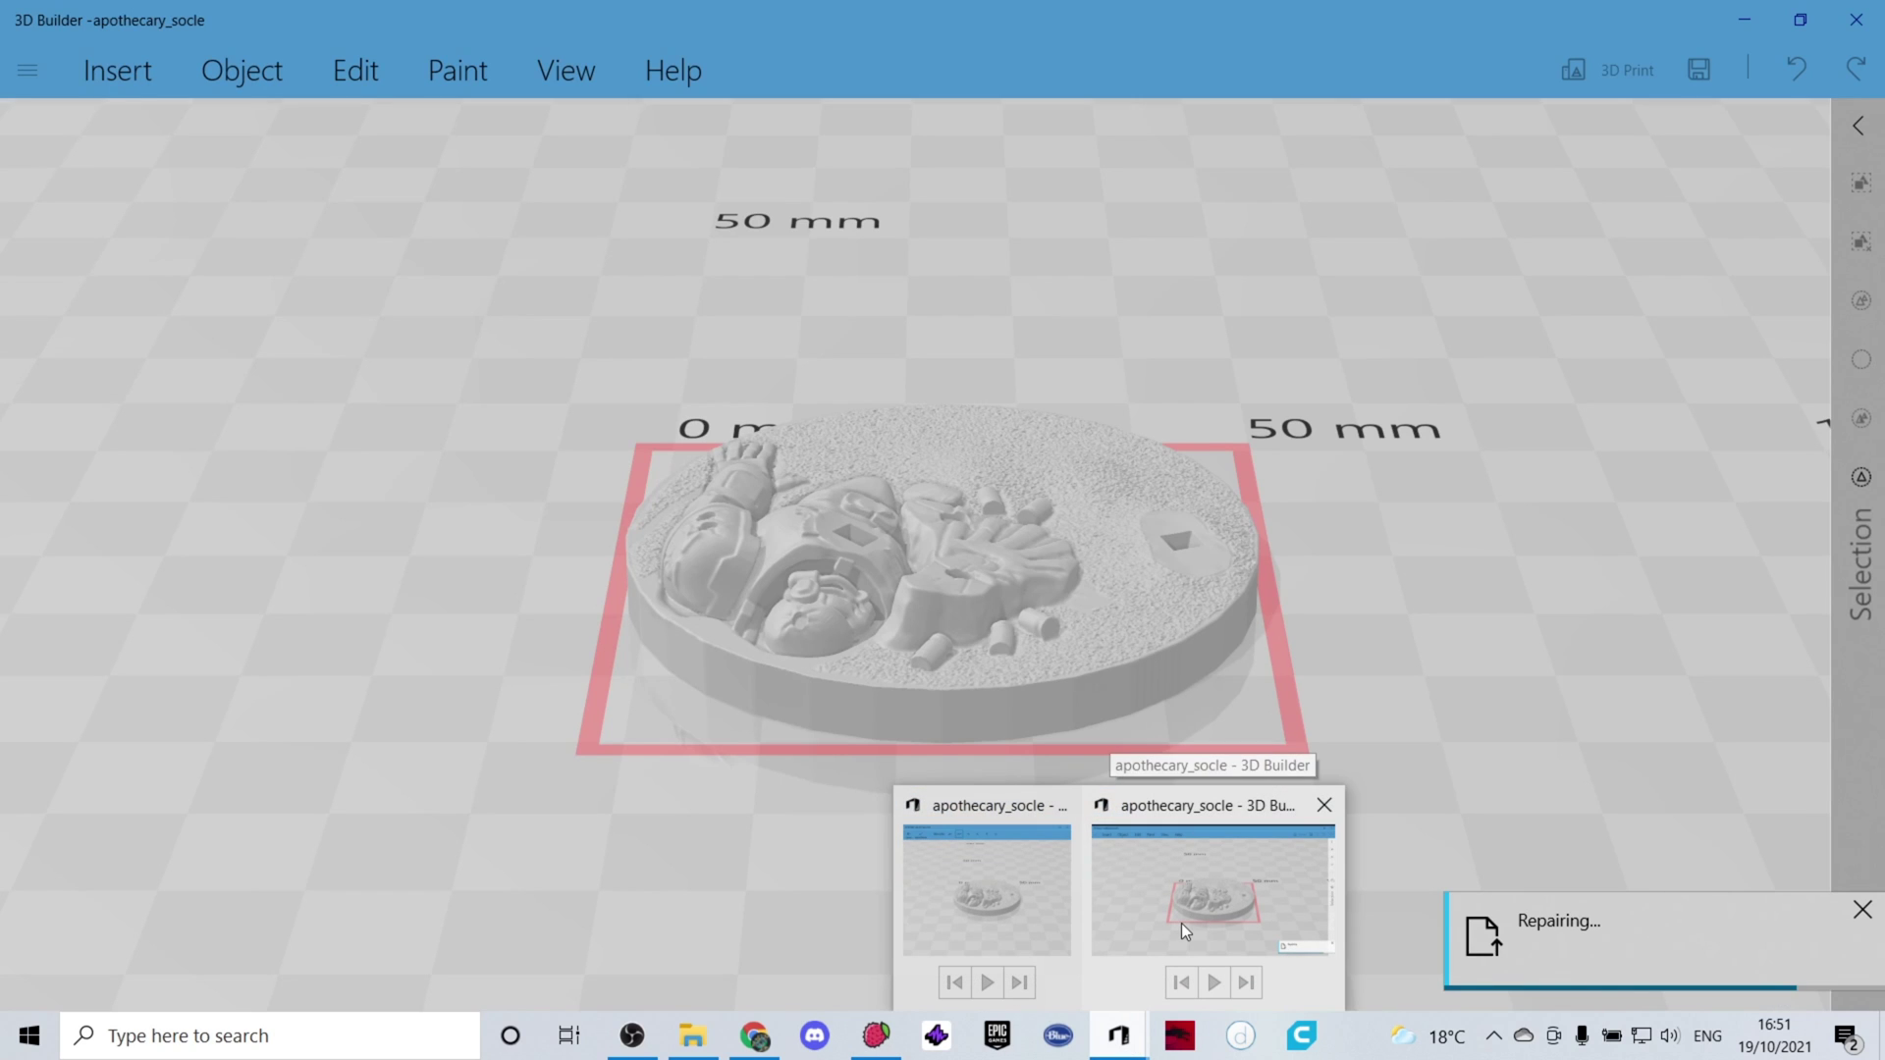
pyautogui.click(1183, 928)
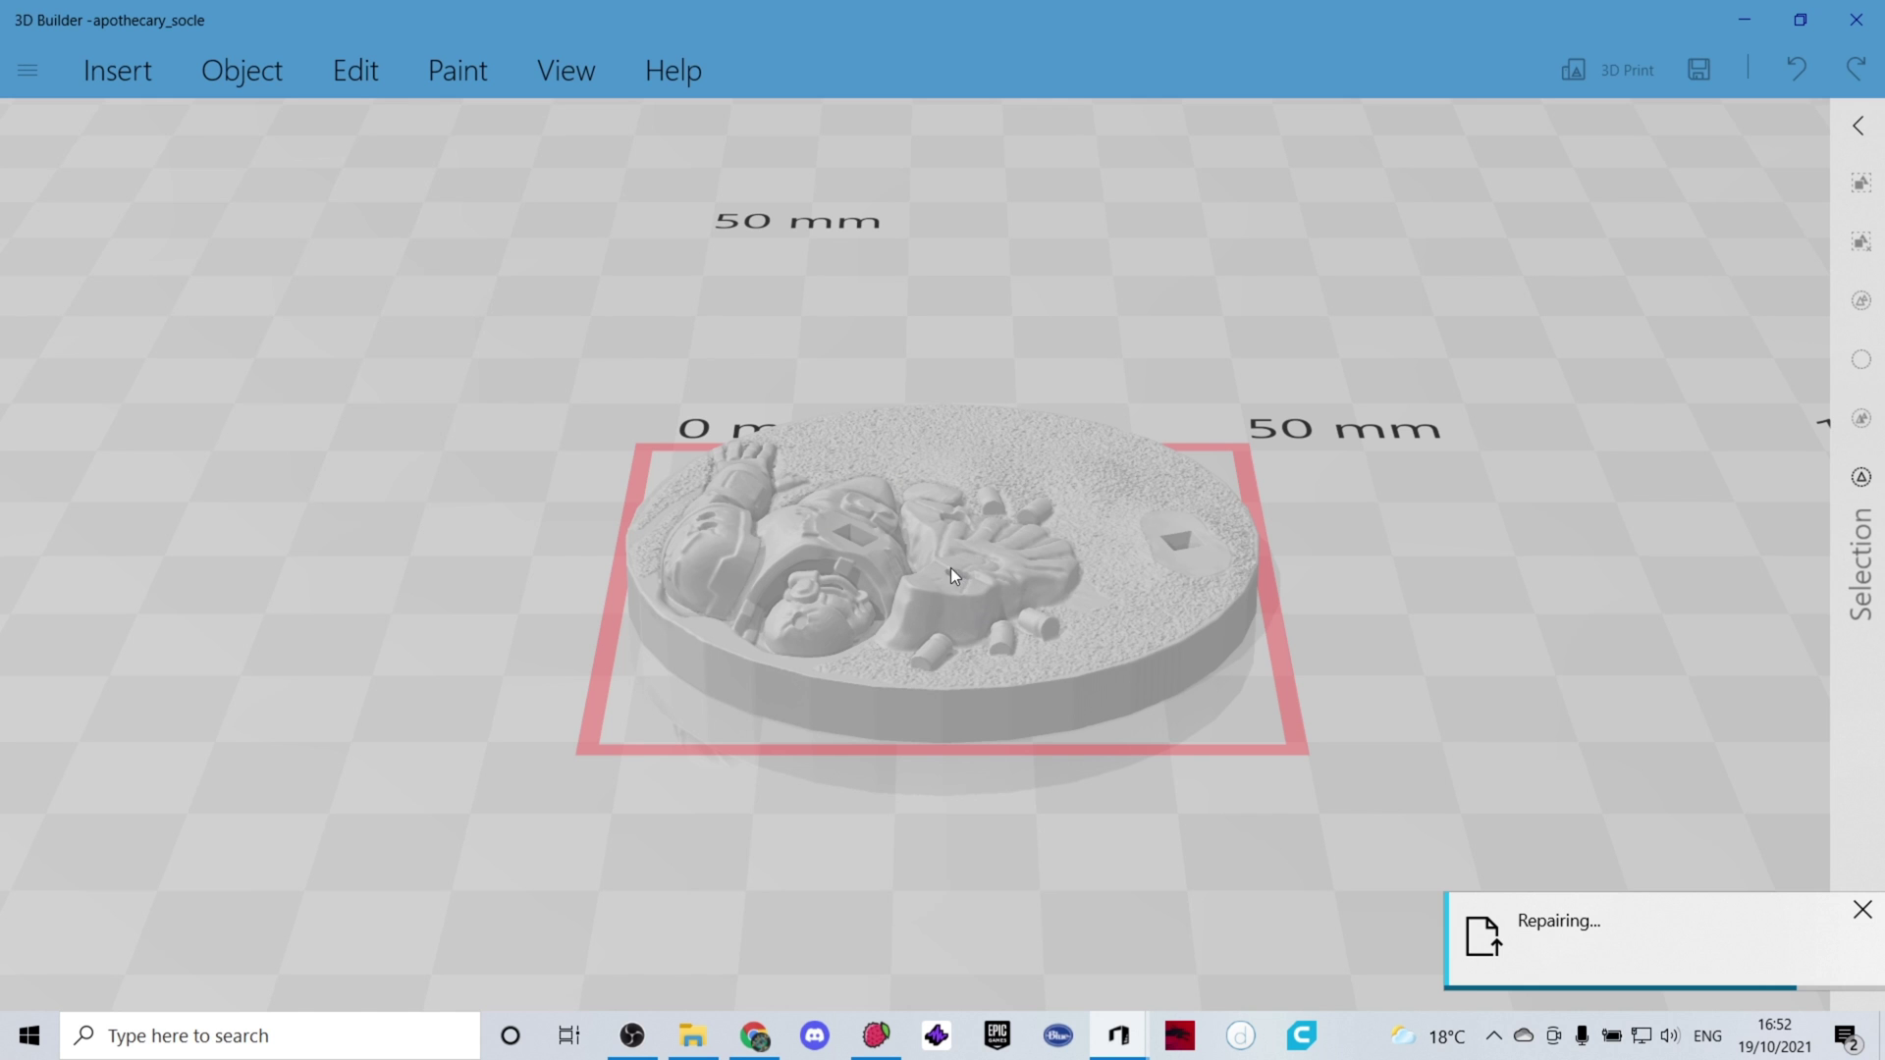
pyautogui.moveTo(950, 568); pyautogui.dragTo(934, 723, button='middle')
pyautogui.moveTo(1013, 710); pyautogui.dragTo(1086, 572, button='right')
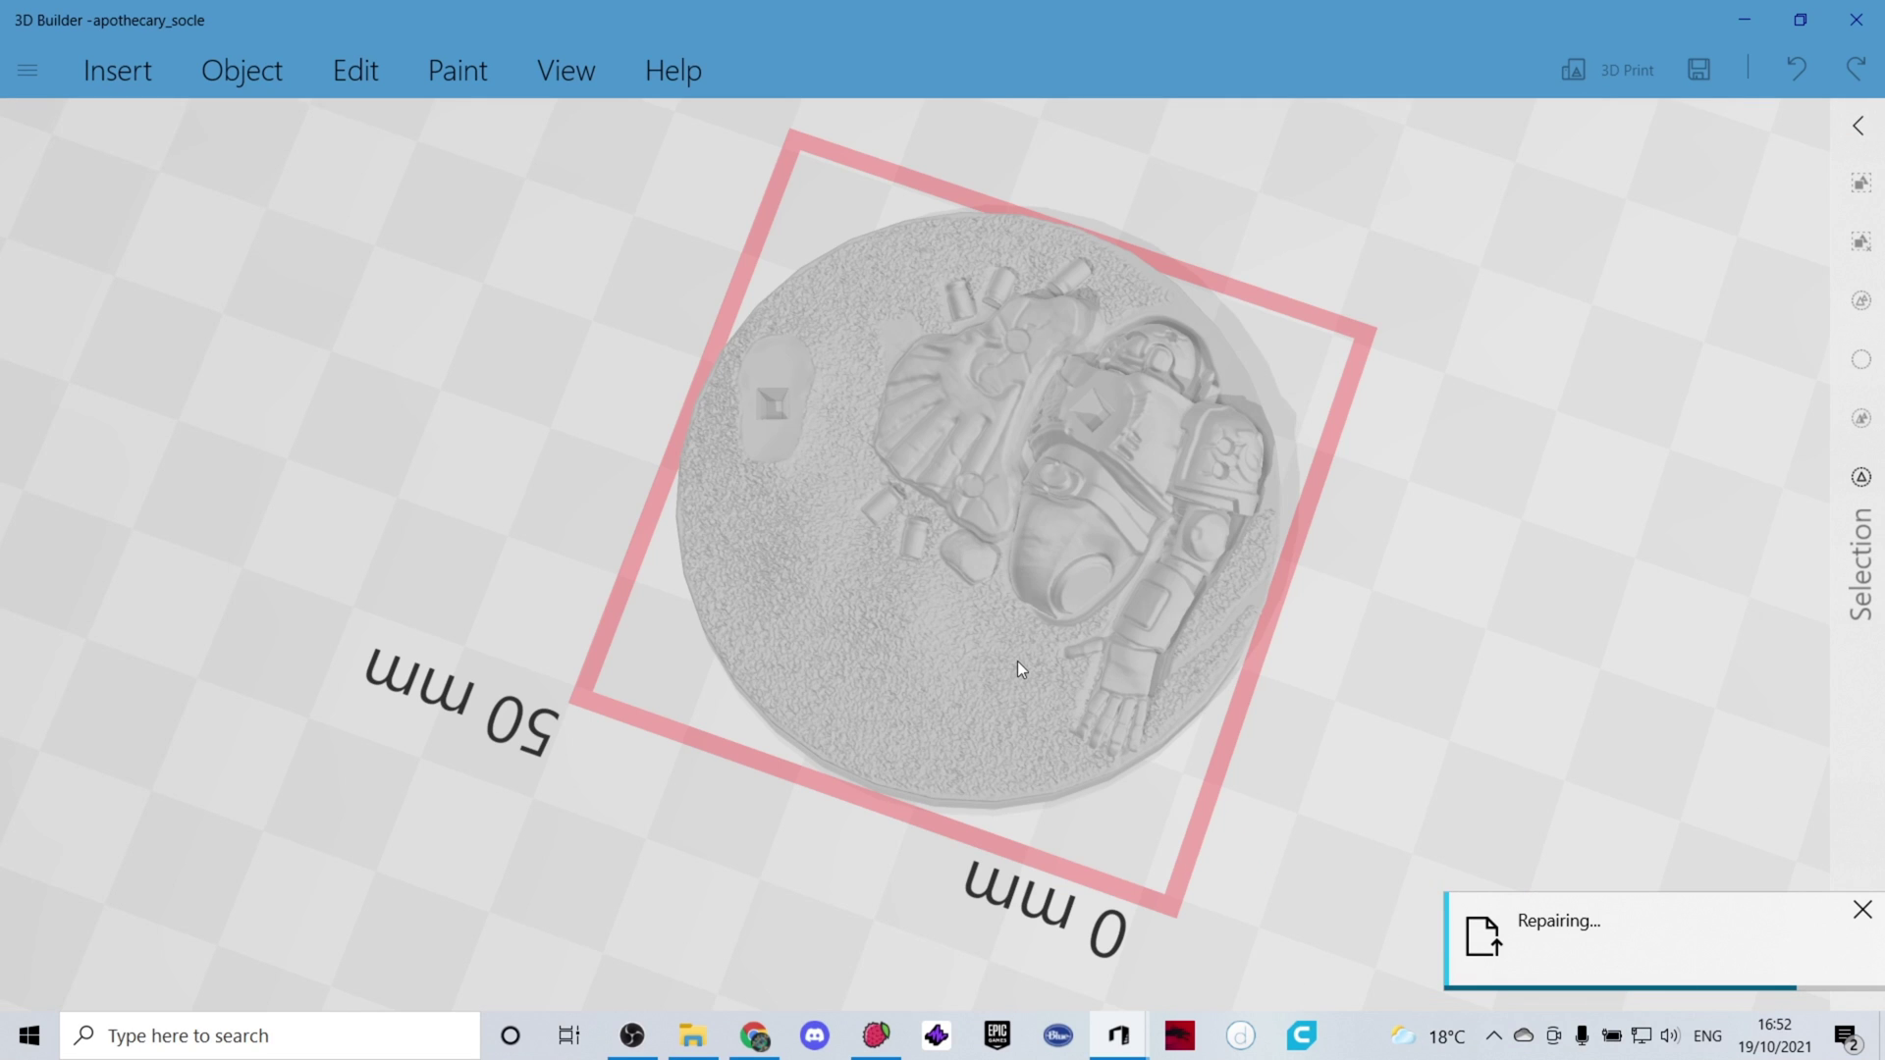
pyautogui.moveTo(1017, 661); pyautogui.dragTo(962, 656, button='middle')
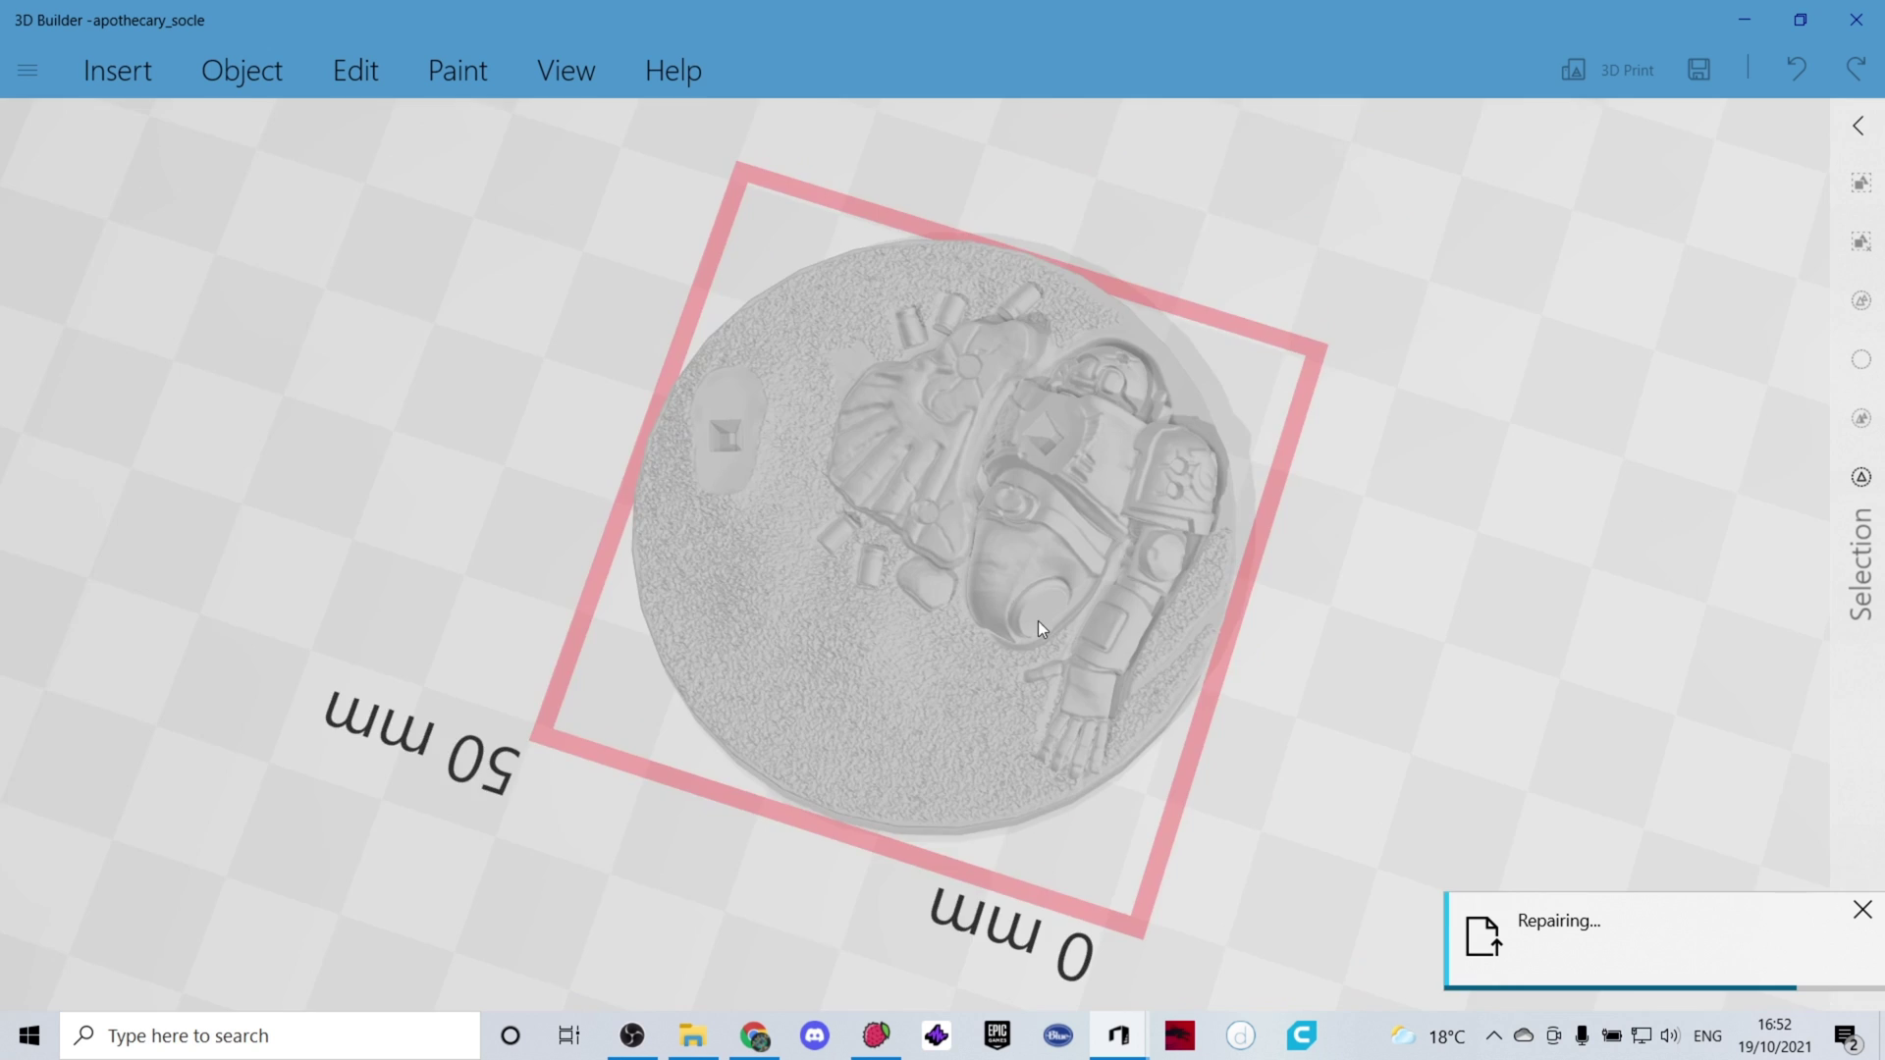
pyautogui.moveTo(1039, 621); pyautogui.dragTo(1151, 538, button='right')
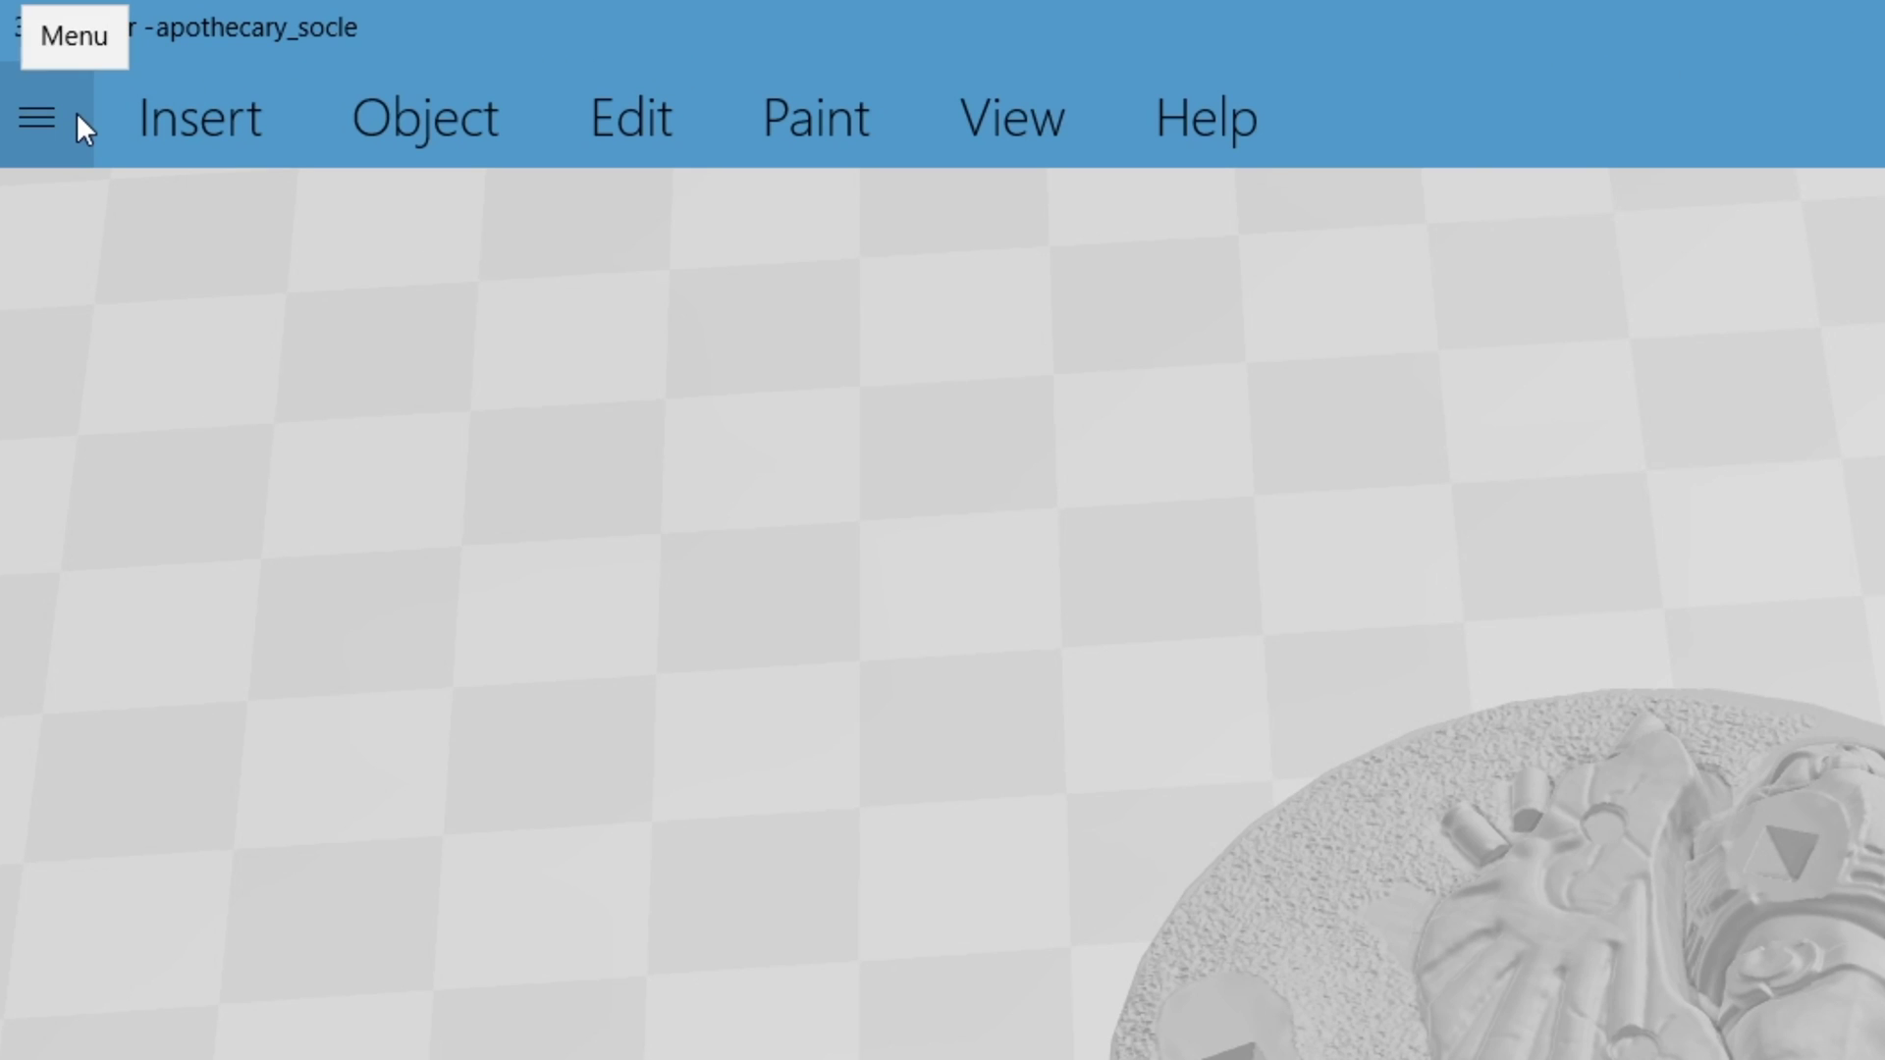
# Save the base as apothecary_socle in STL format, replacing the existing apothecary_socle.stl.
pyautogui.click(77, 112)
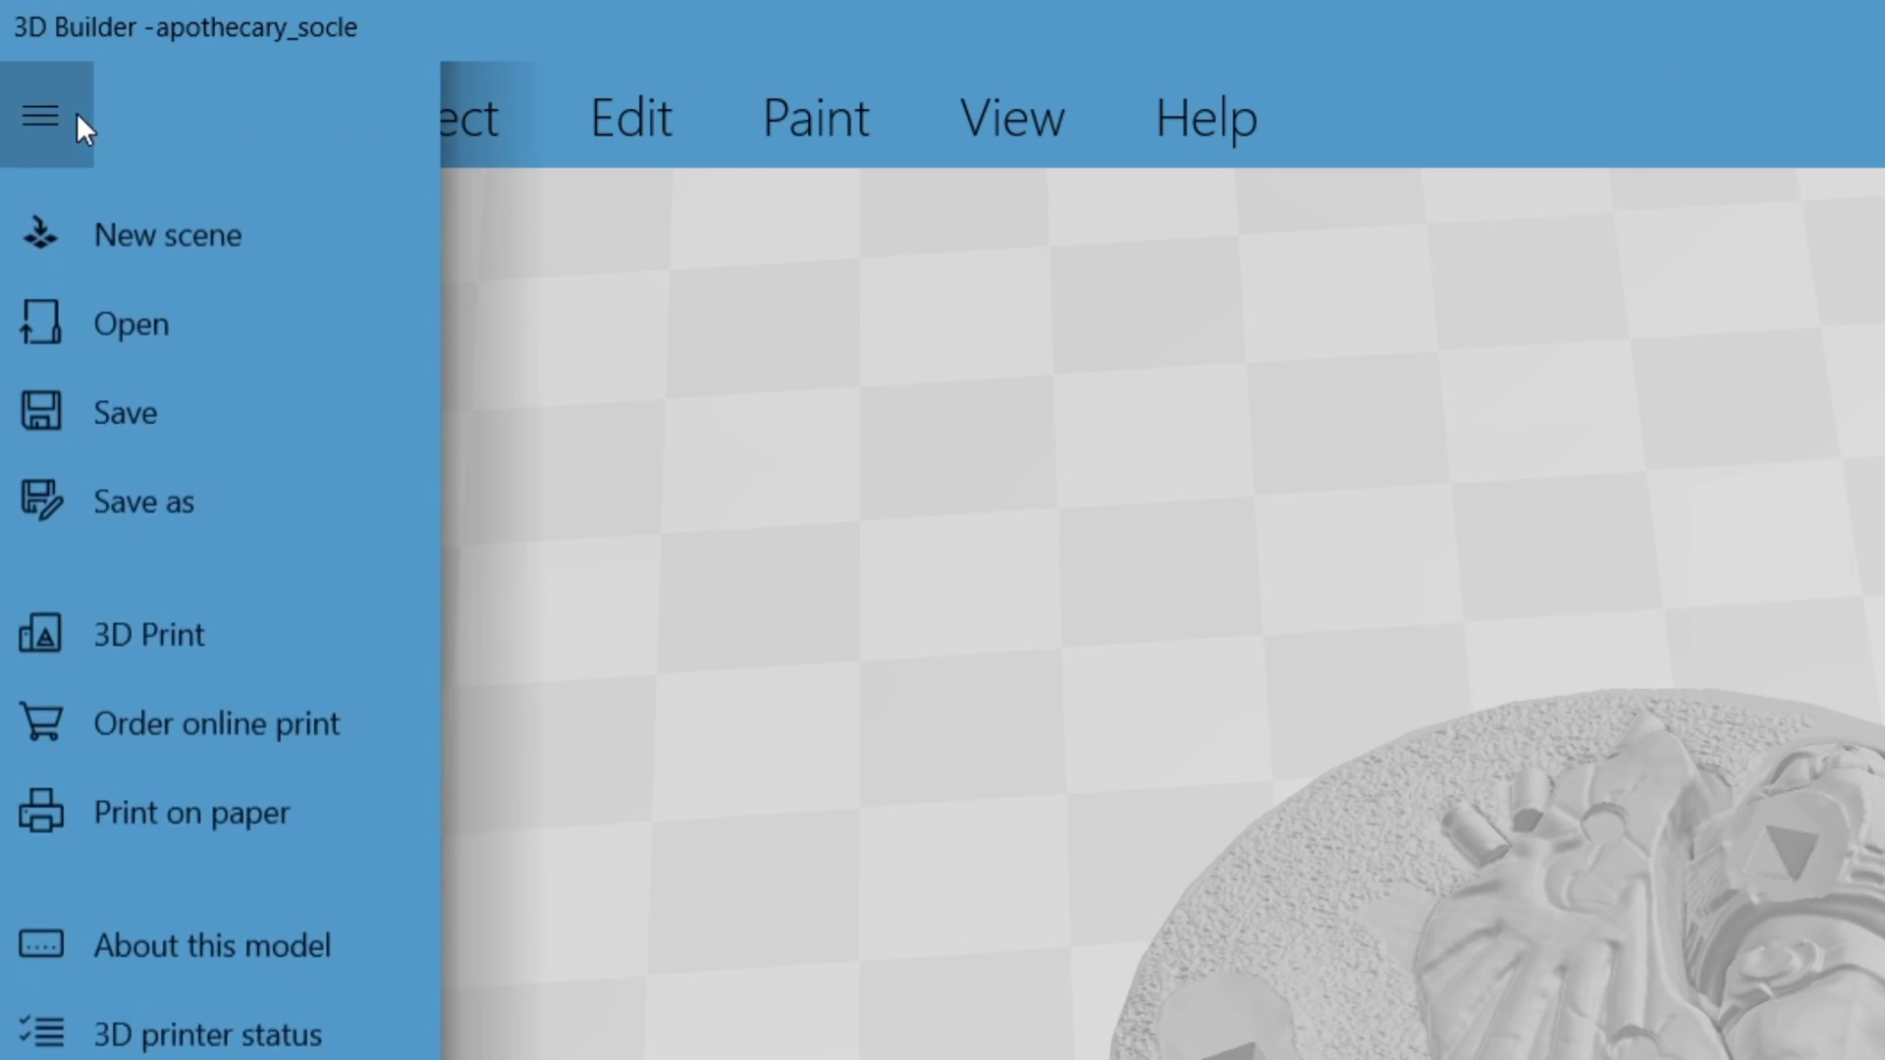
pyautogui.click(209, 496)
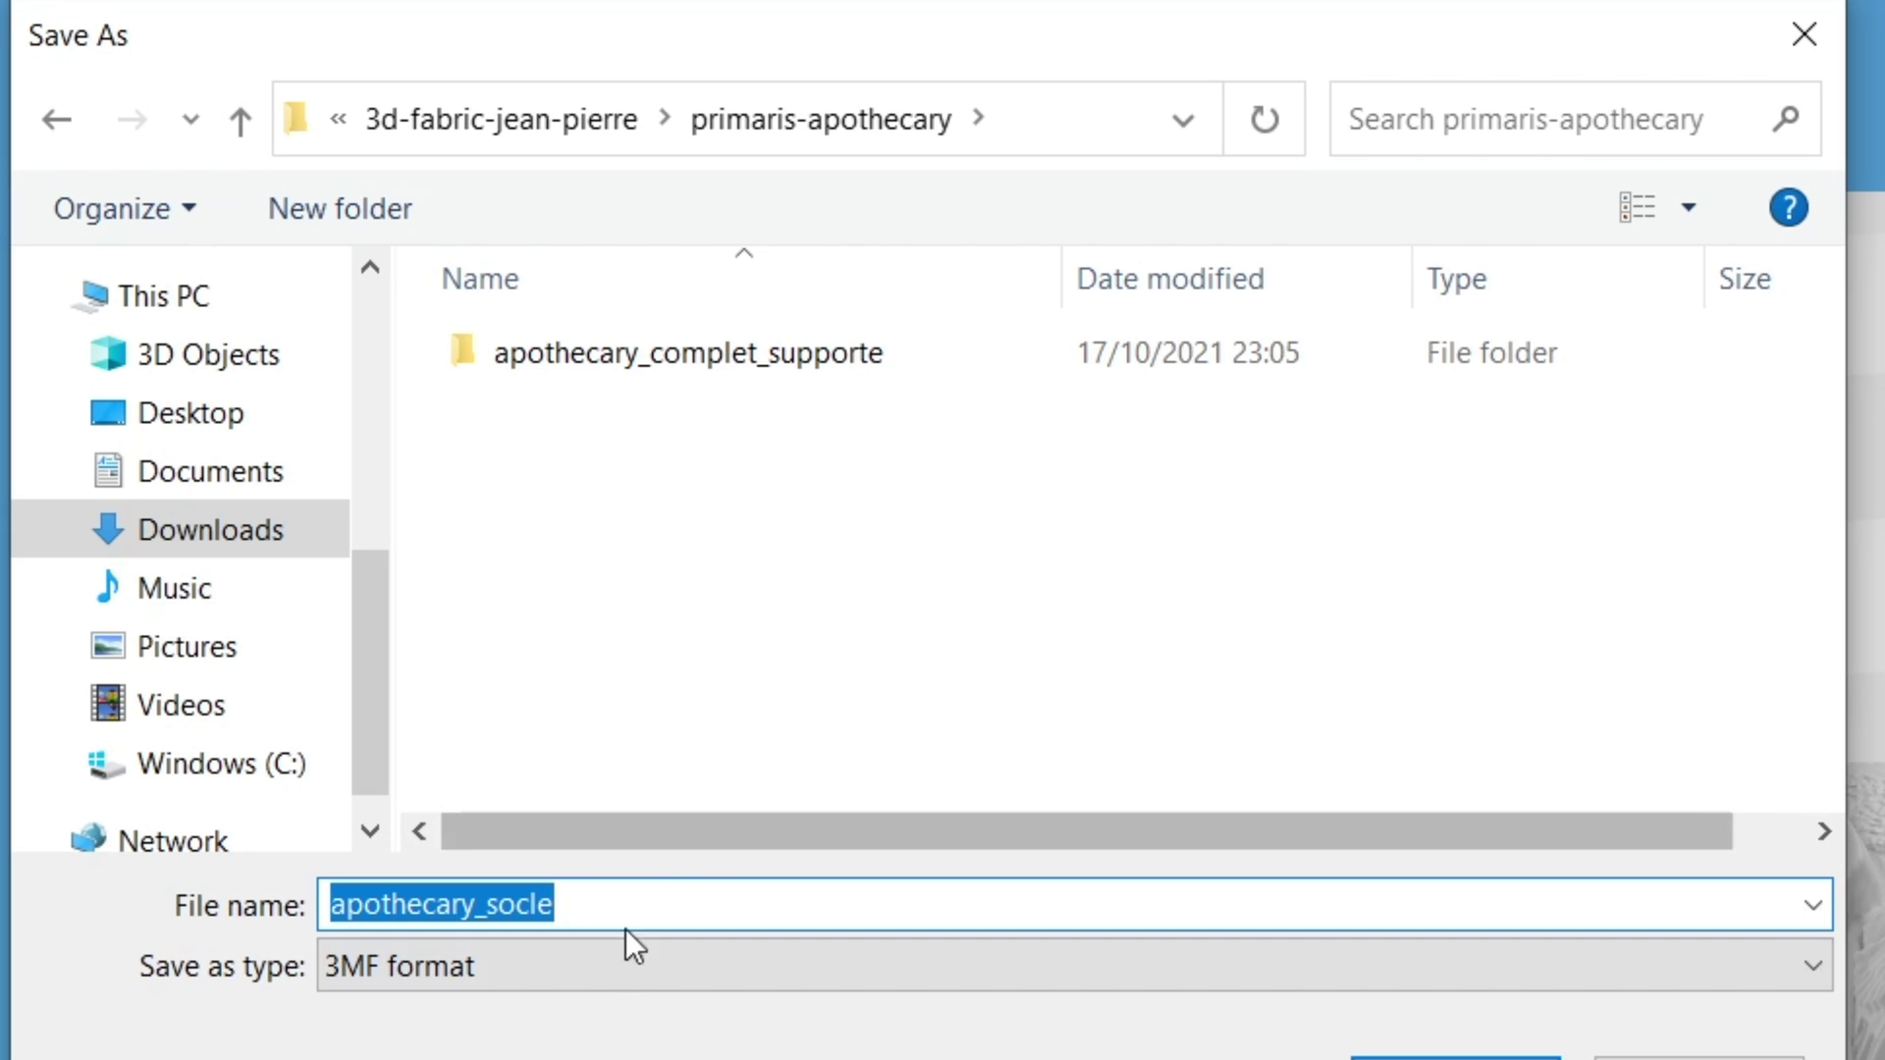
pyautogui.click(312, 490)
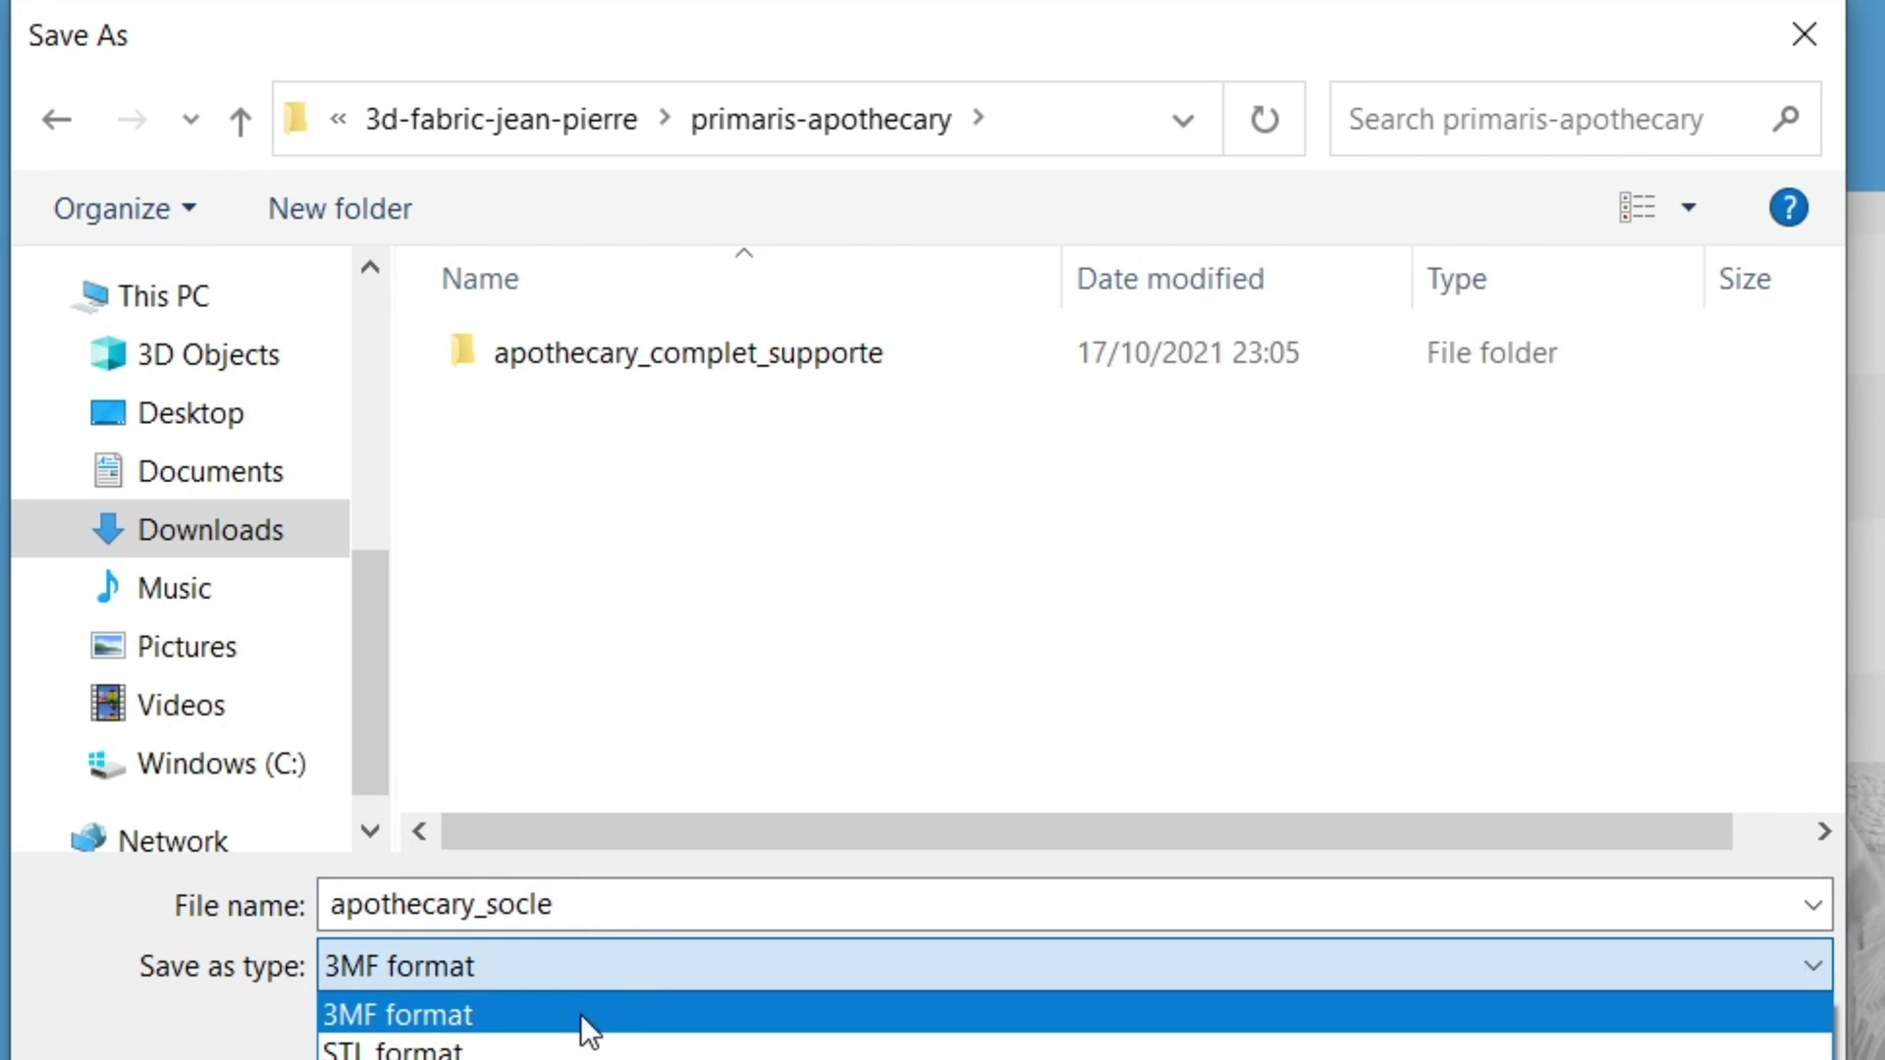
pyautogui.click(296, 519)
pyautogui.click(650, 412)
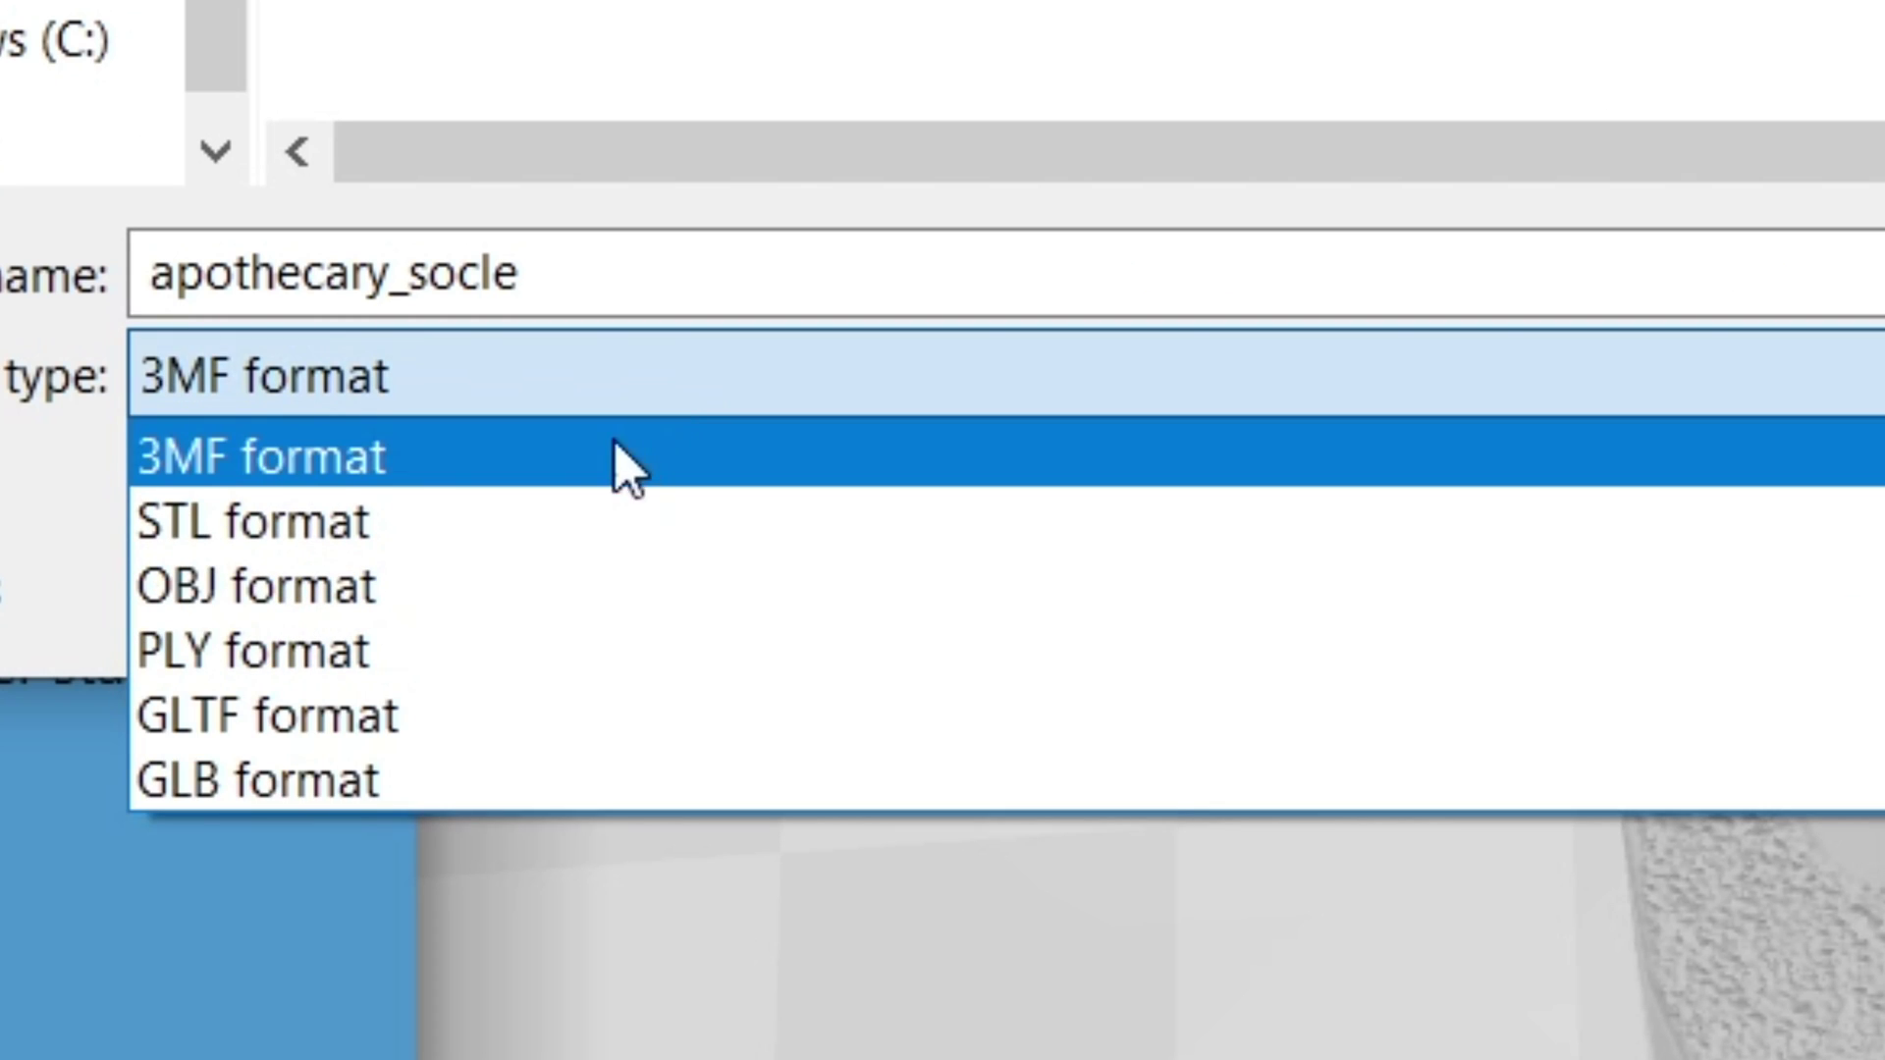
pyautogui.click(514, 535)
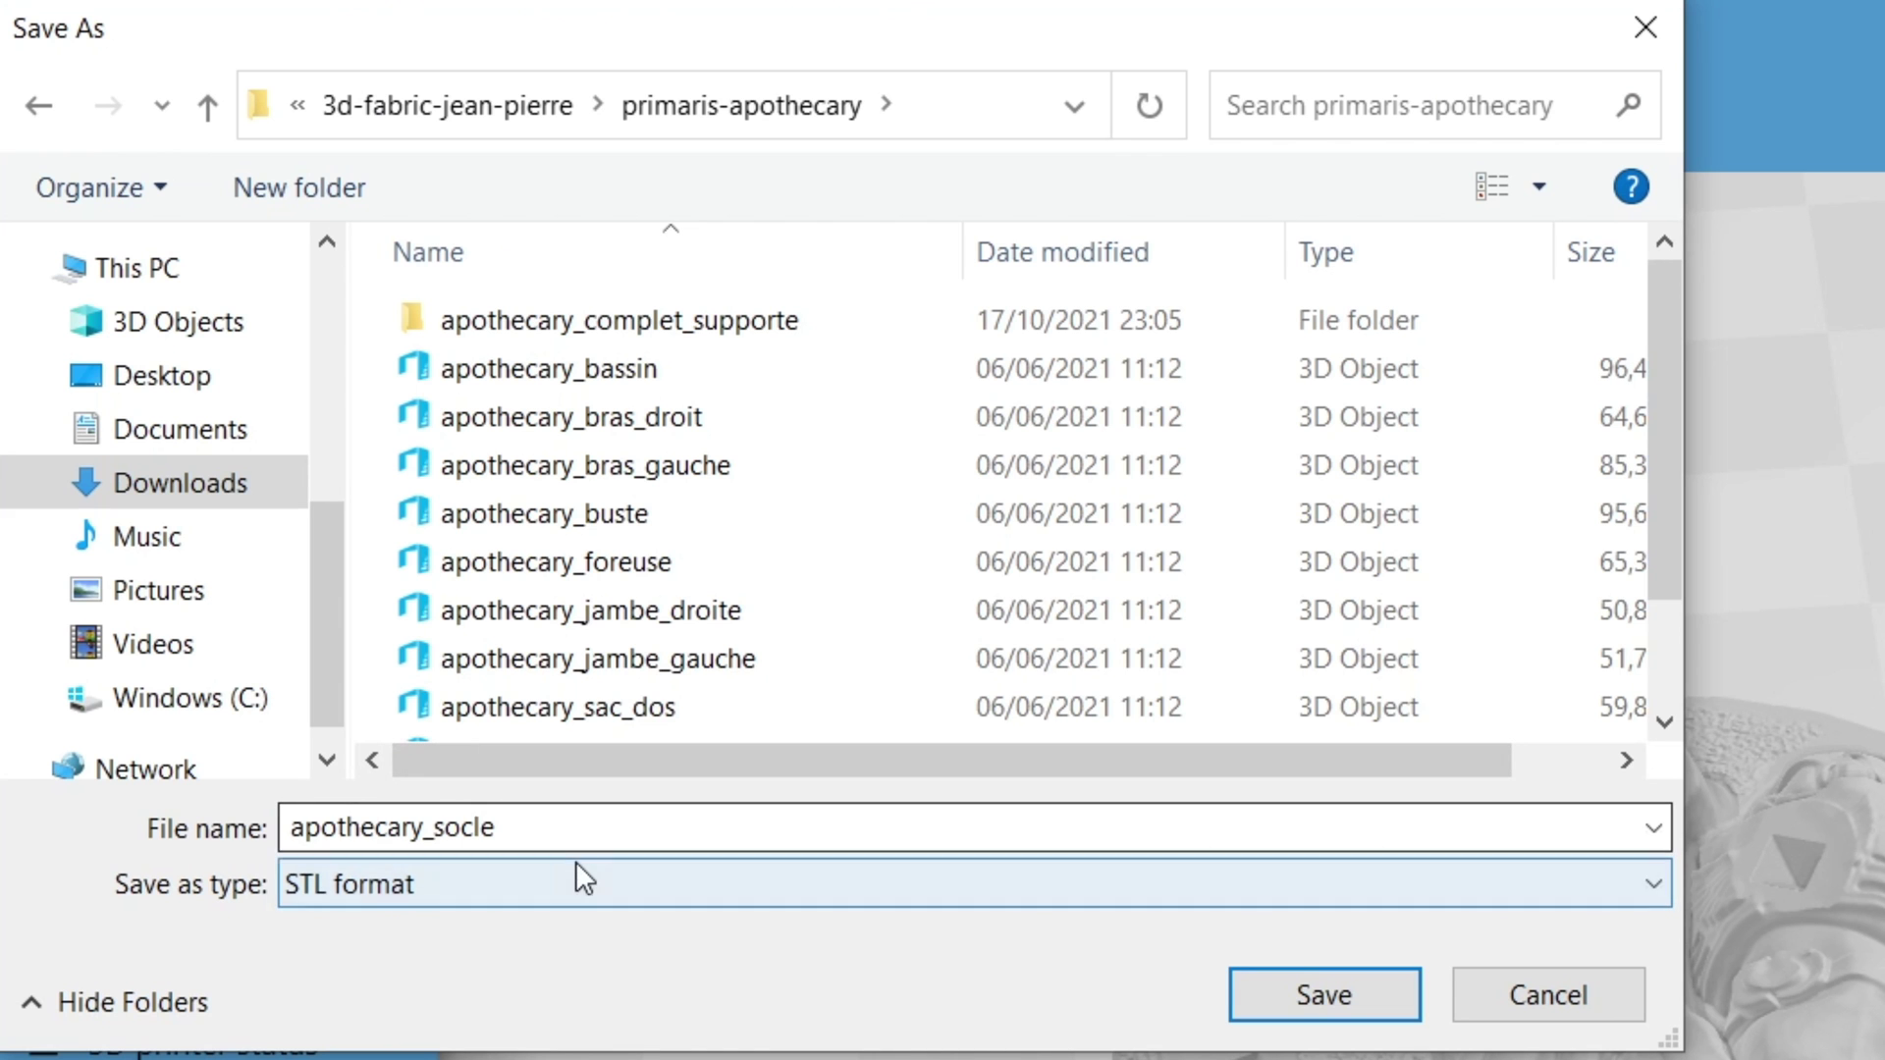
pyautogui.click(1306, 1002)
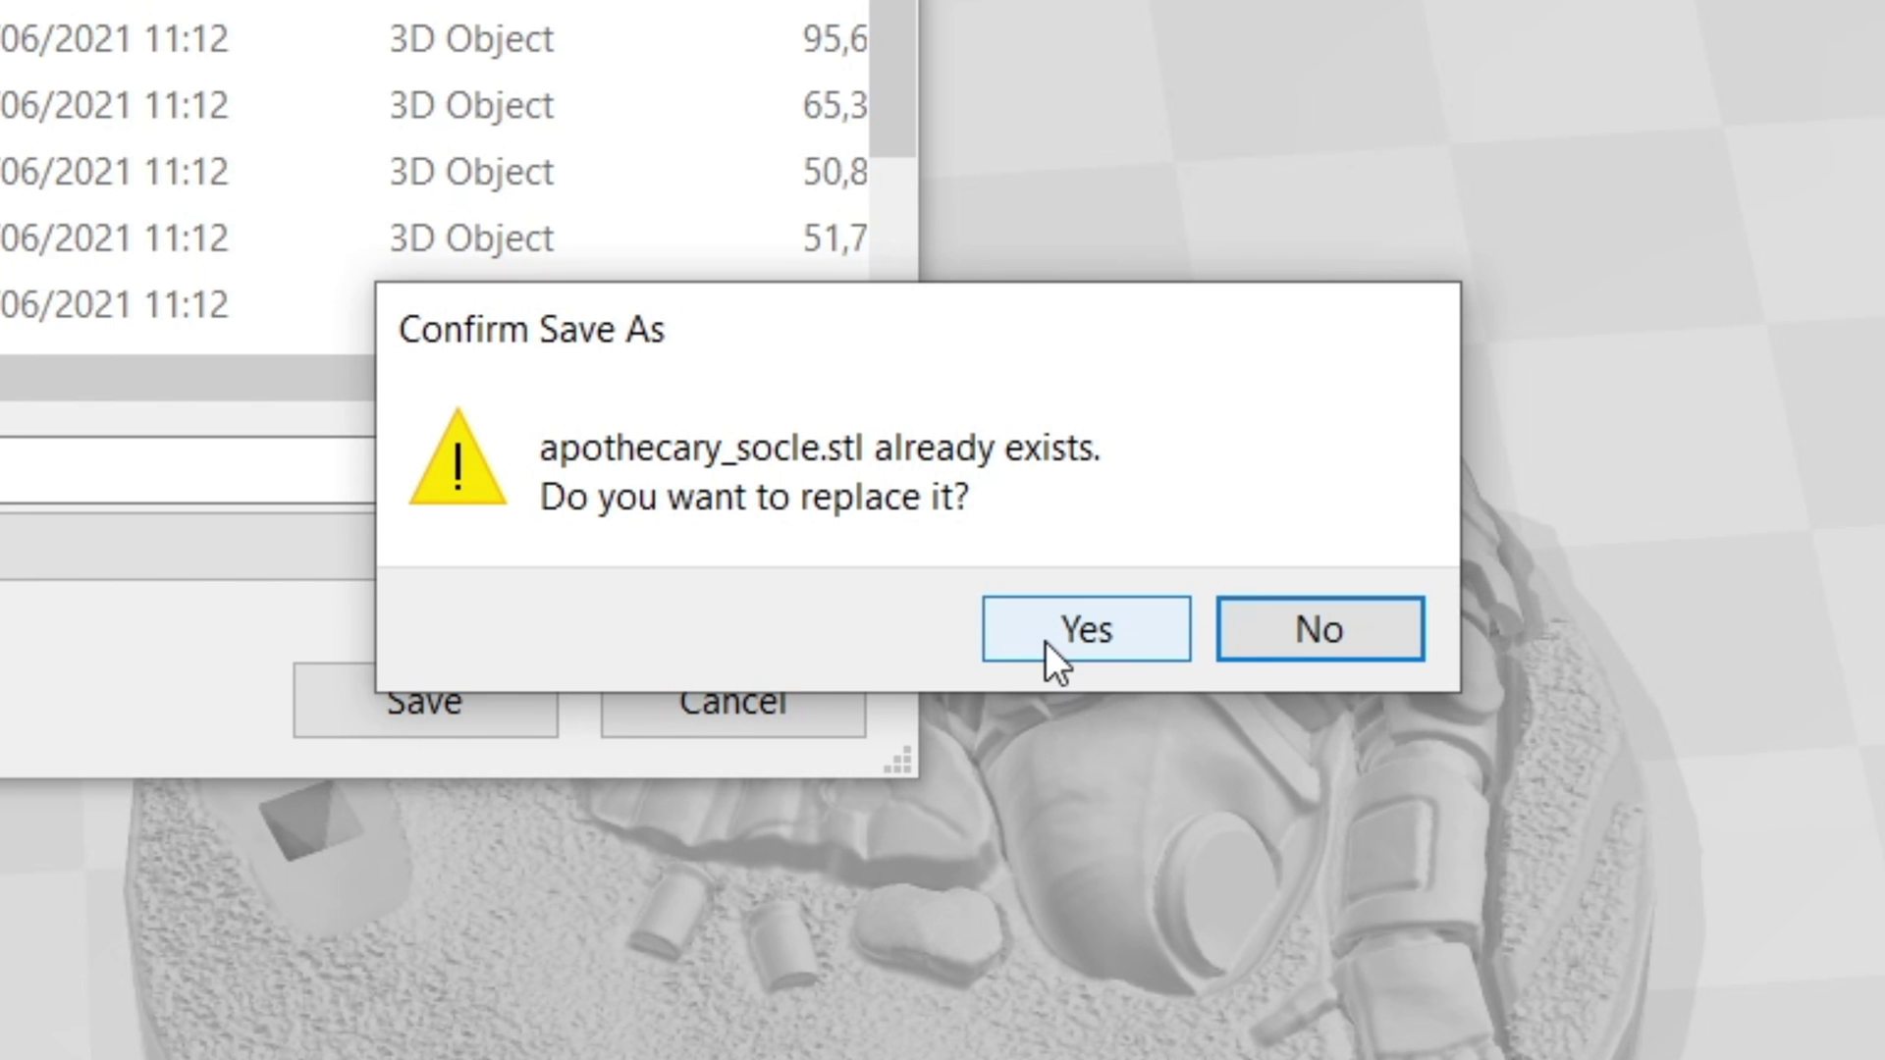
pyautogui.click(1045, 642)
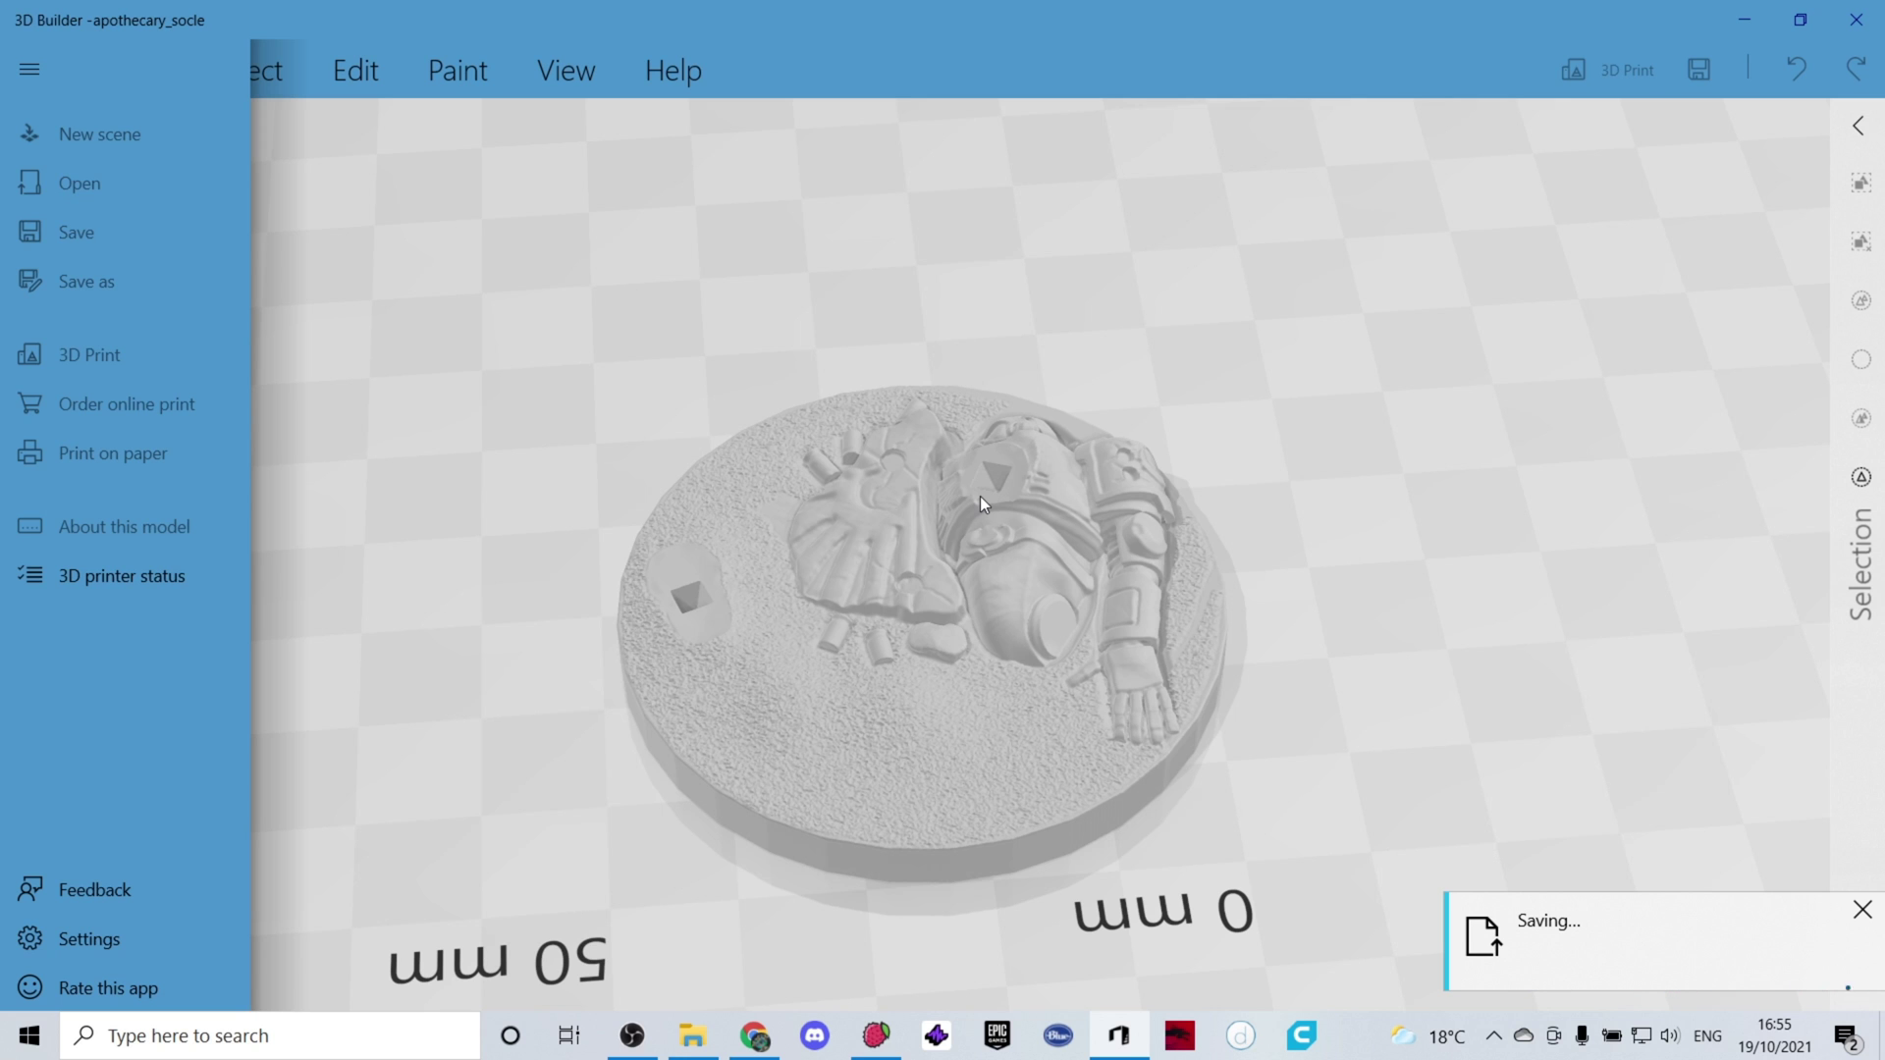
# Close 3D Builder and reload apothecary_socle with Update File in Lychee's Layout mode.
pyautogui.click(1834, 32)
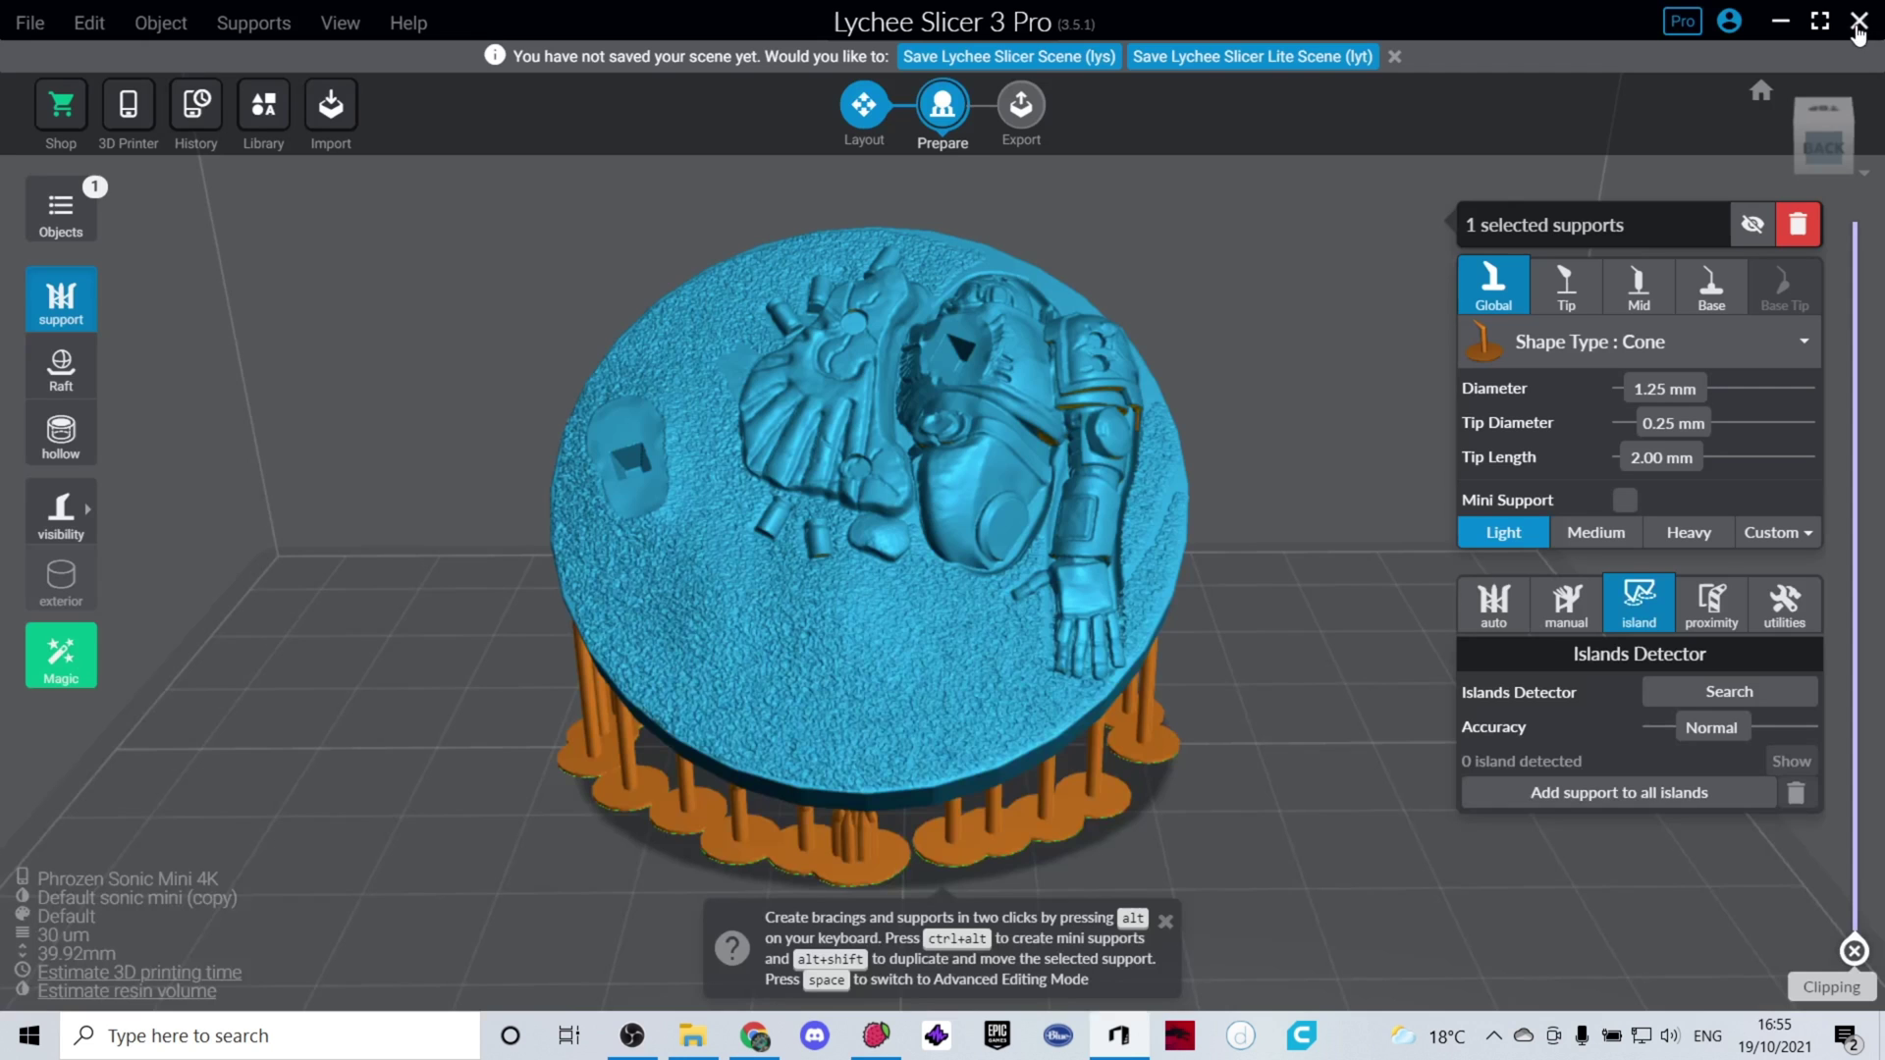
pyautogui.click(866, 98)
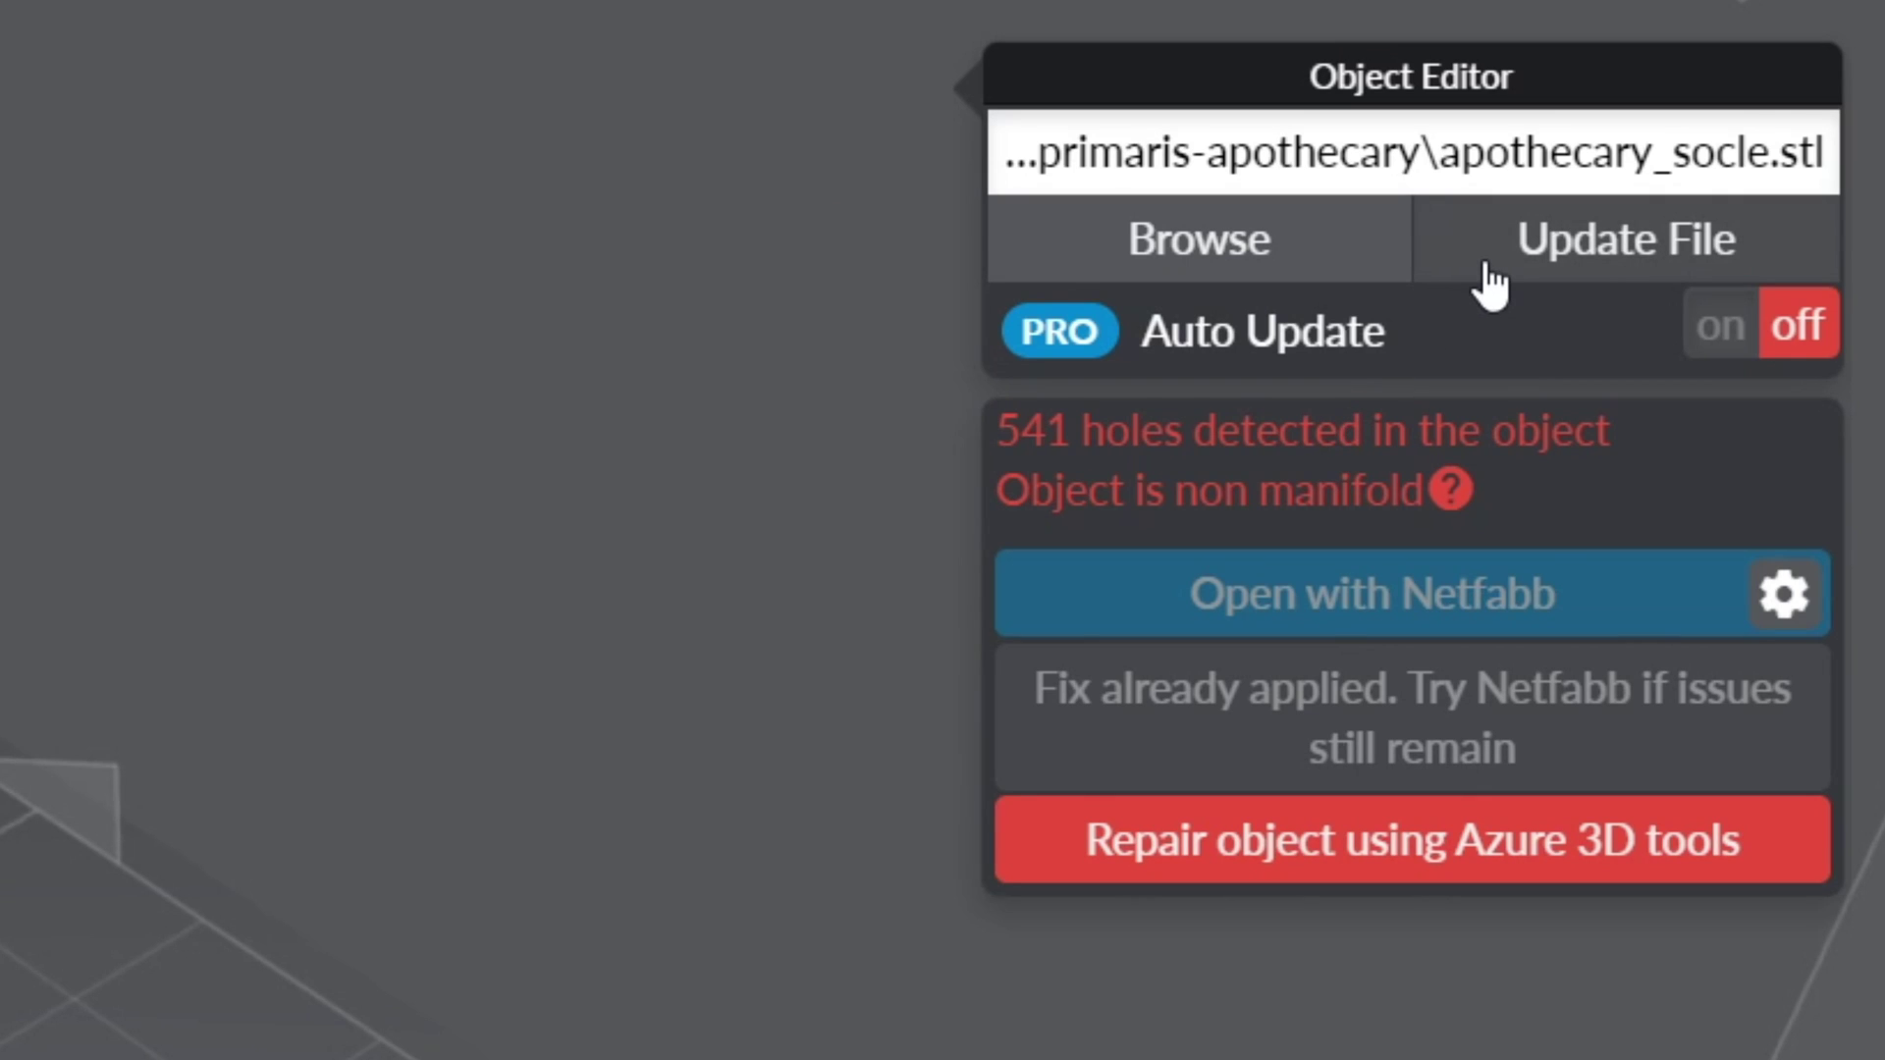
pyautogui.click(1489, 270)
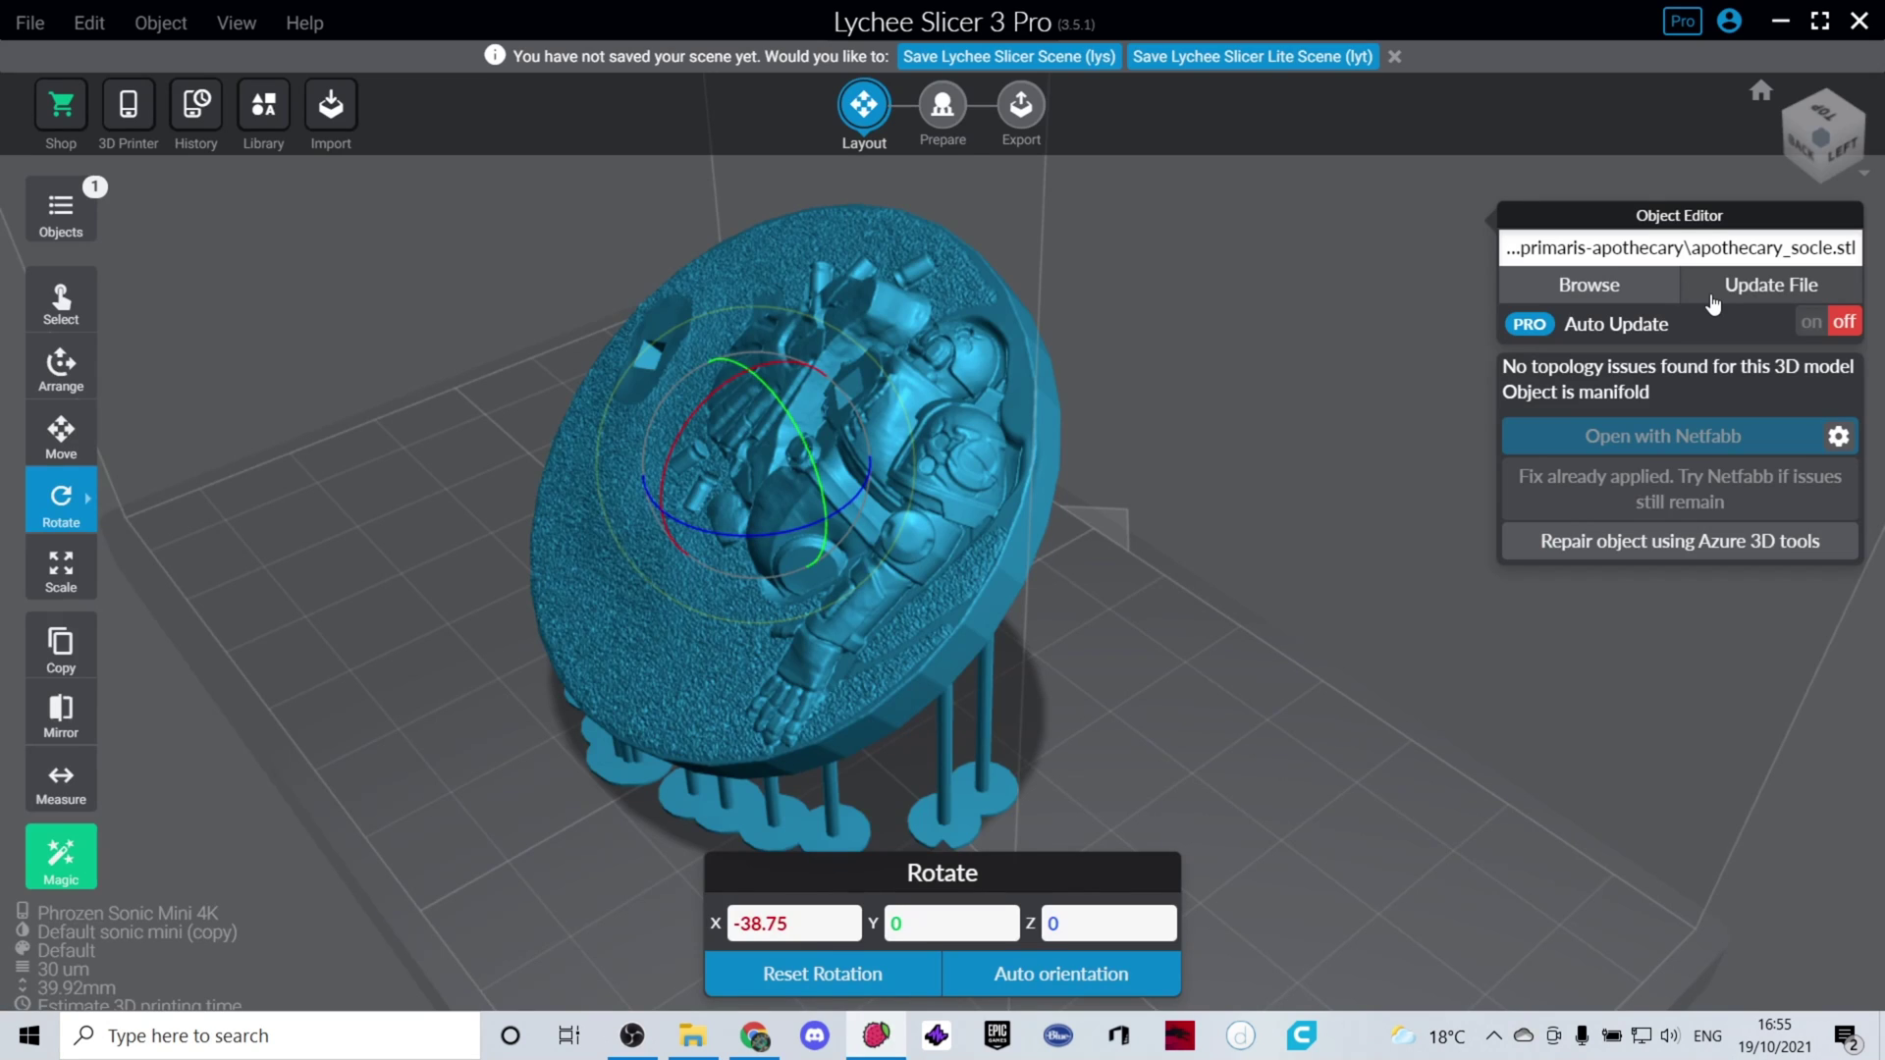
pyautogui.moveTo(1210, 455); pyautogui.dragTo(645, 374)
pyautogui.click(1237, 434)
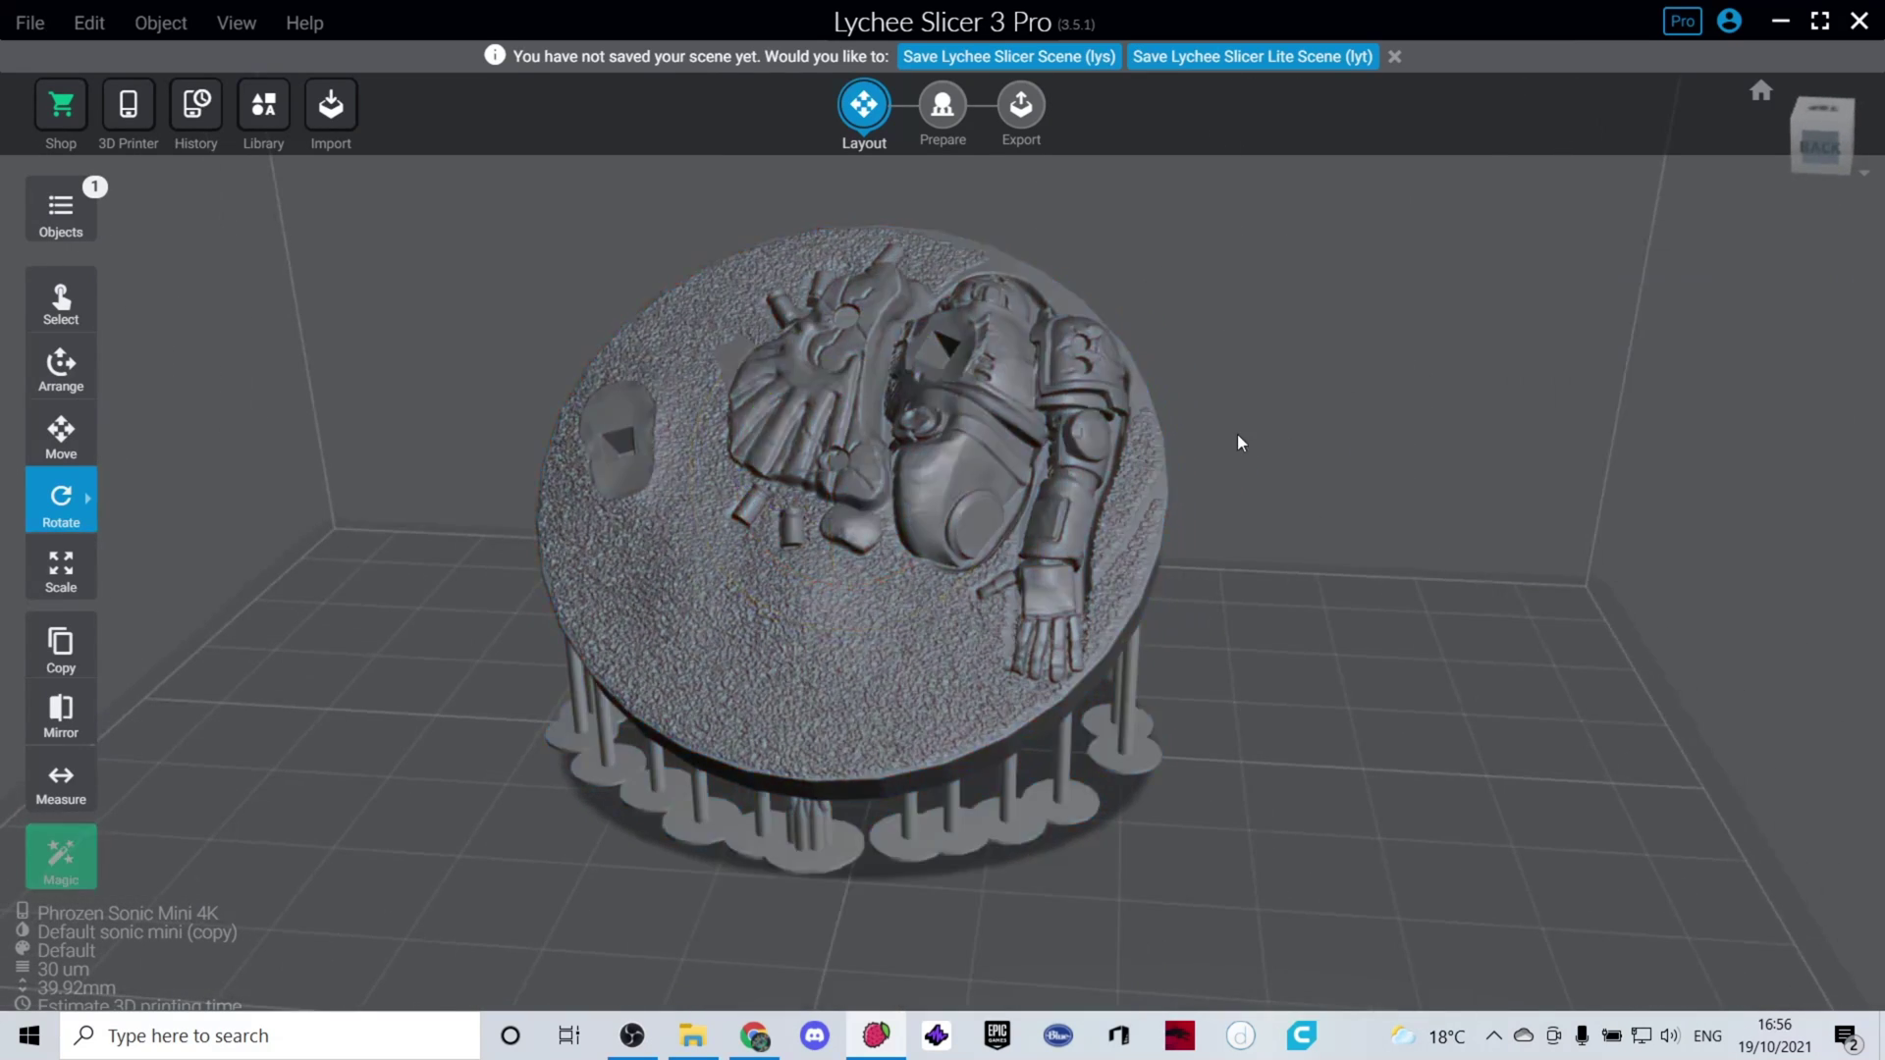
pyautogui.moveTo(1237, 434); pyautogui.dragTo(873, 479)
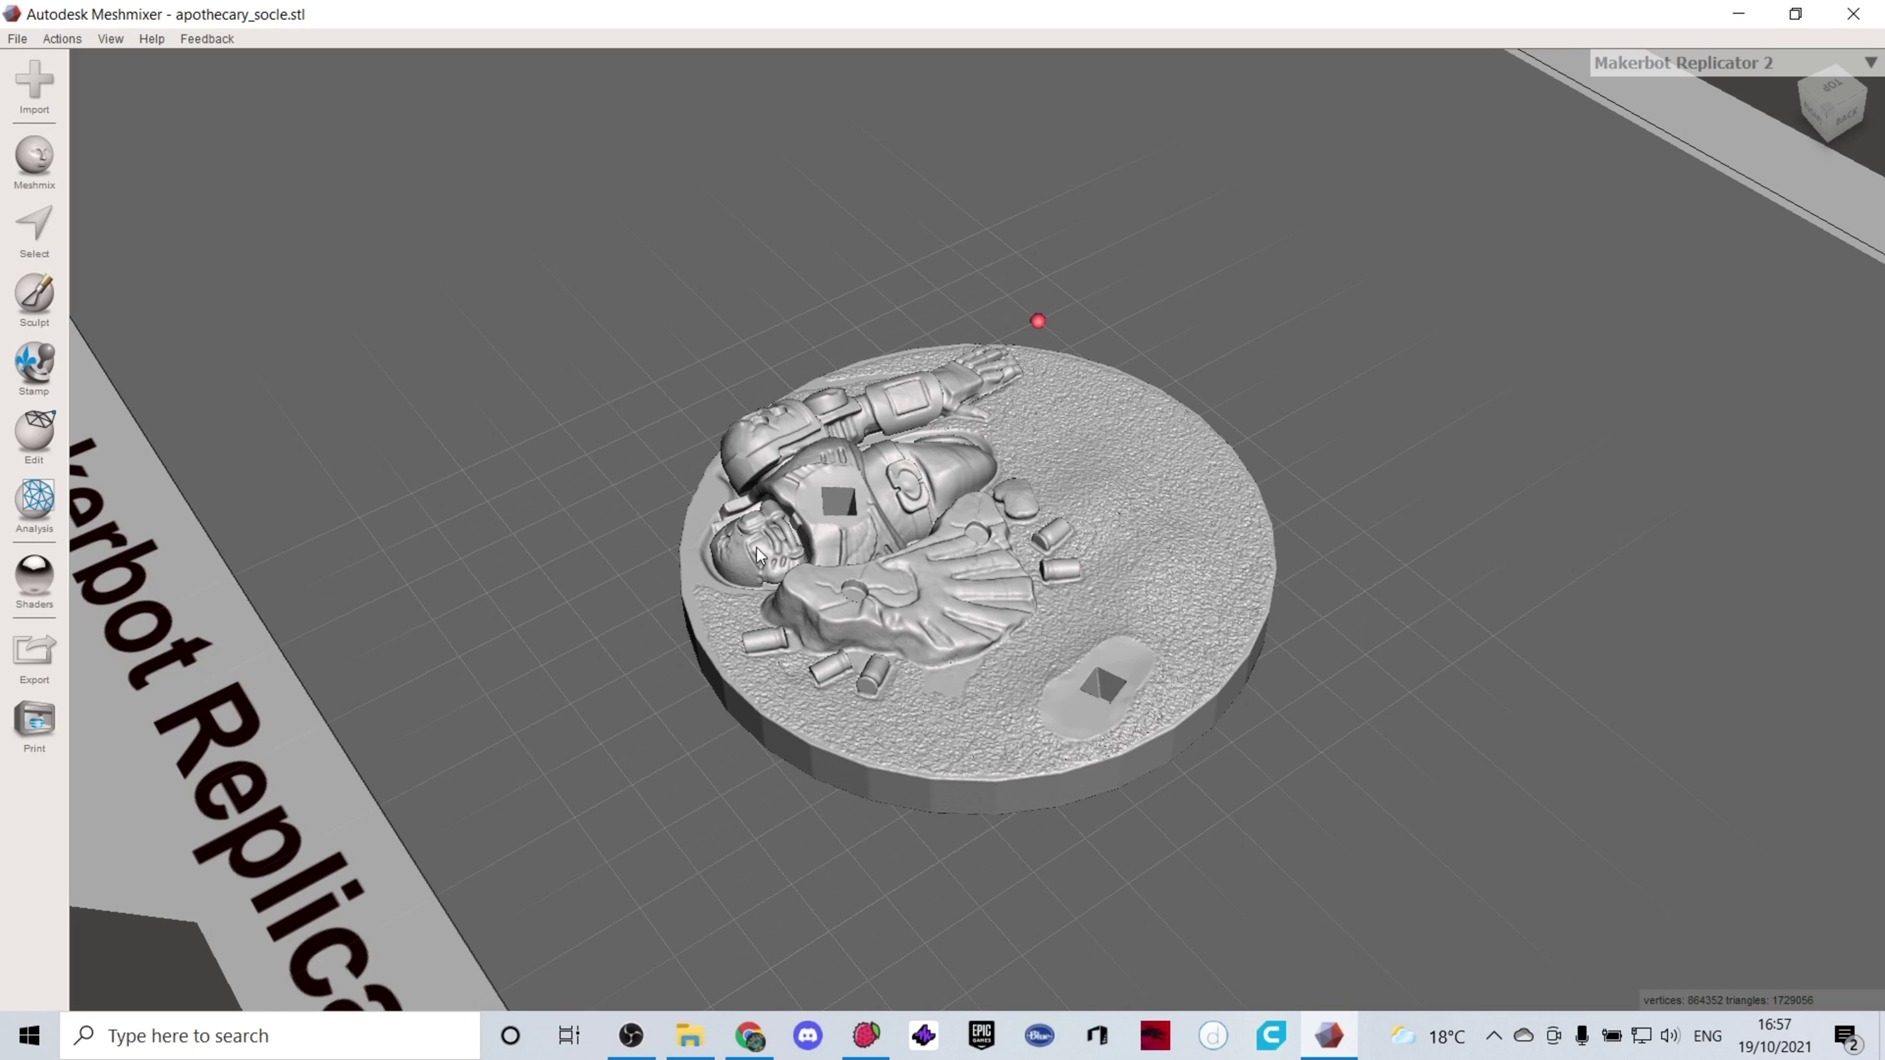
# Run Auto Repair All in Meshmixer's Inspector, then reopen Inspector to check for defects.
pyautogui.moveTo(758, 554); pyautogui.dragTo(998, 538, button='right')
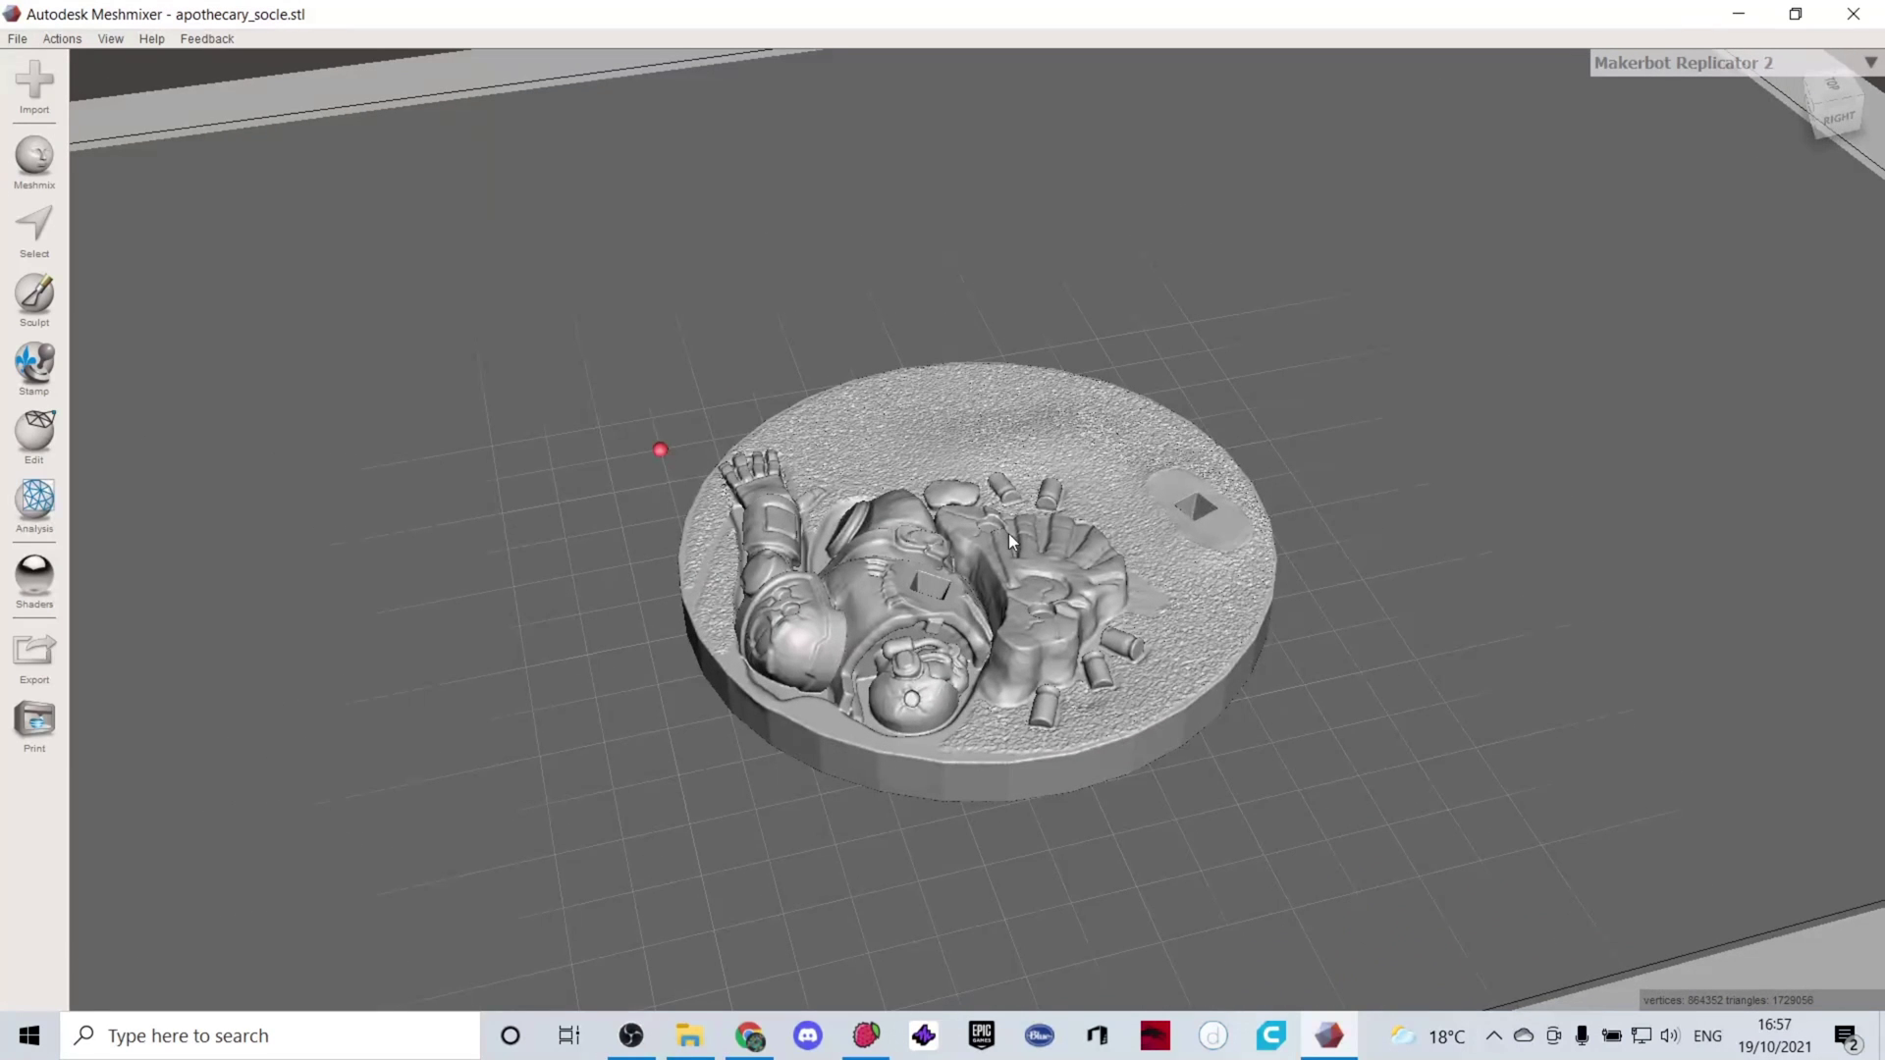
pyautogui.click(35, 500)
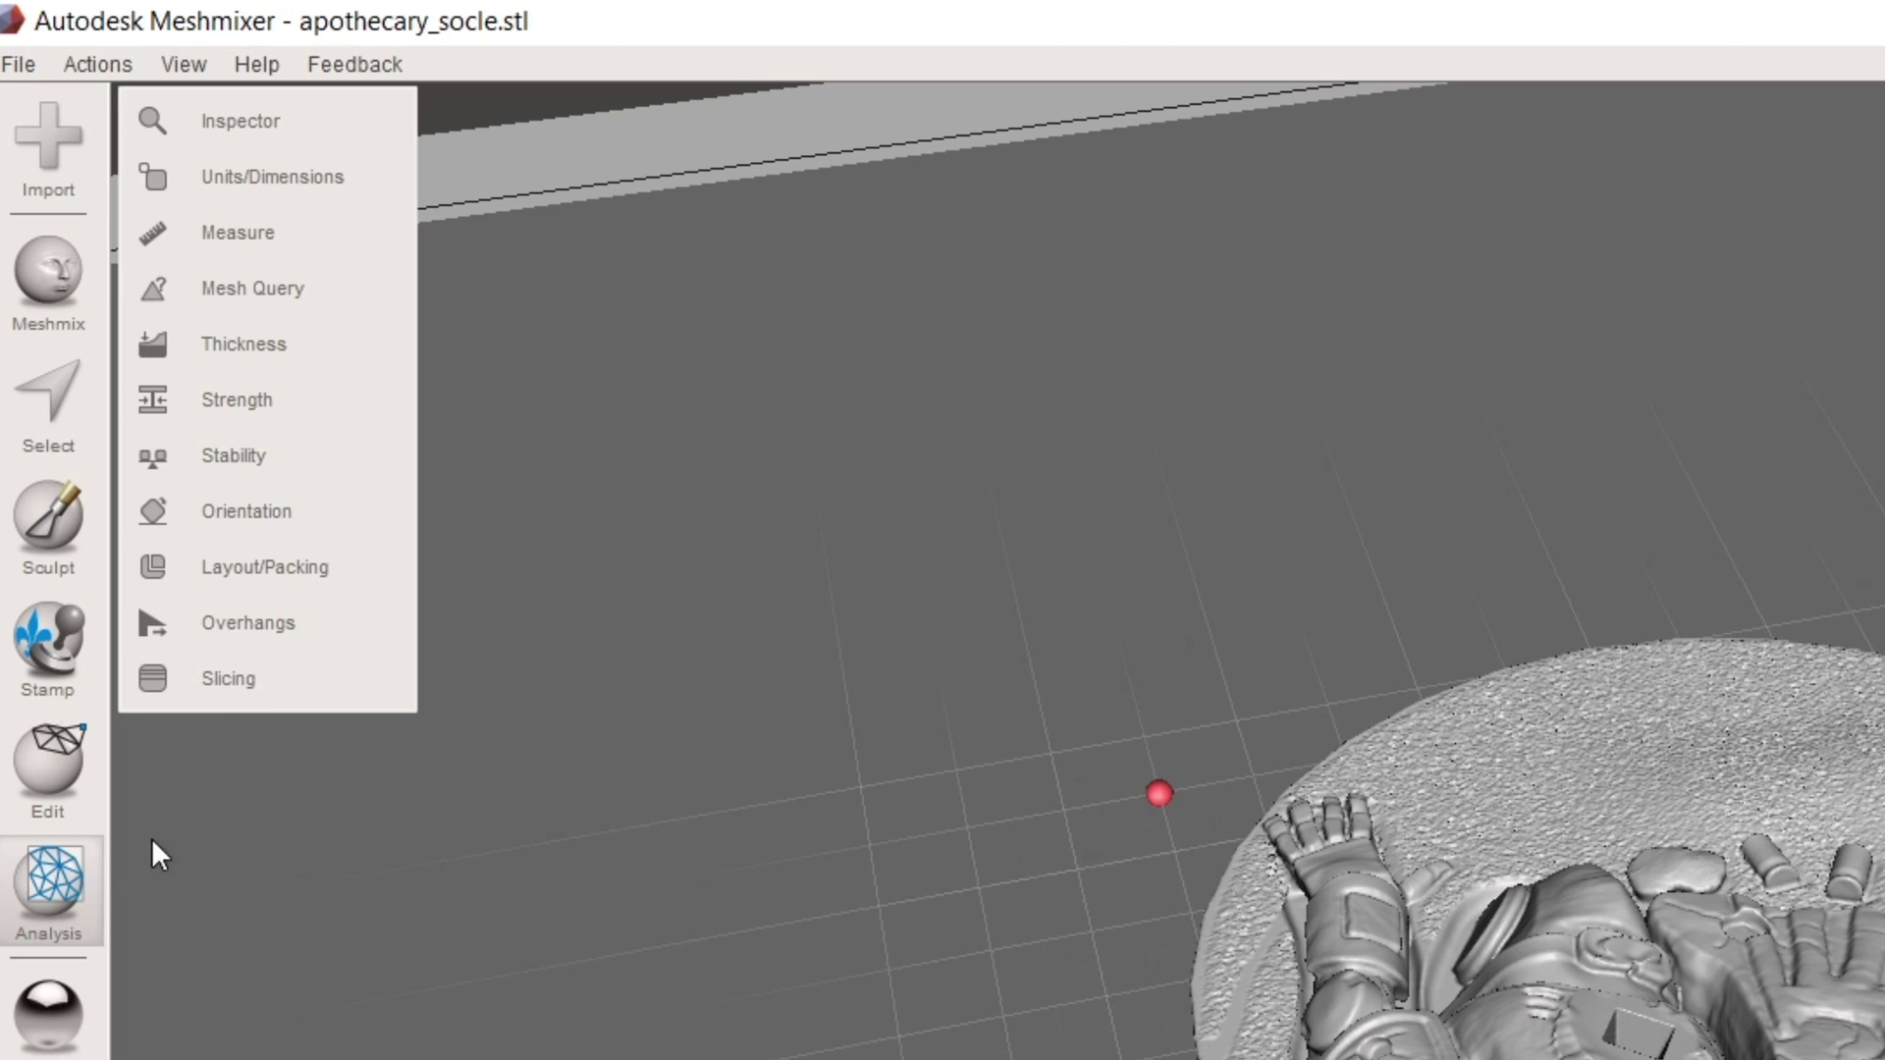
pyautogui.click(293, 144)
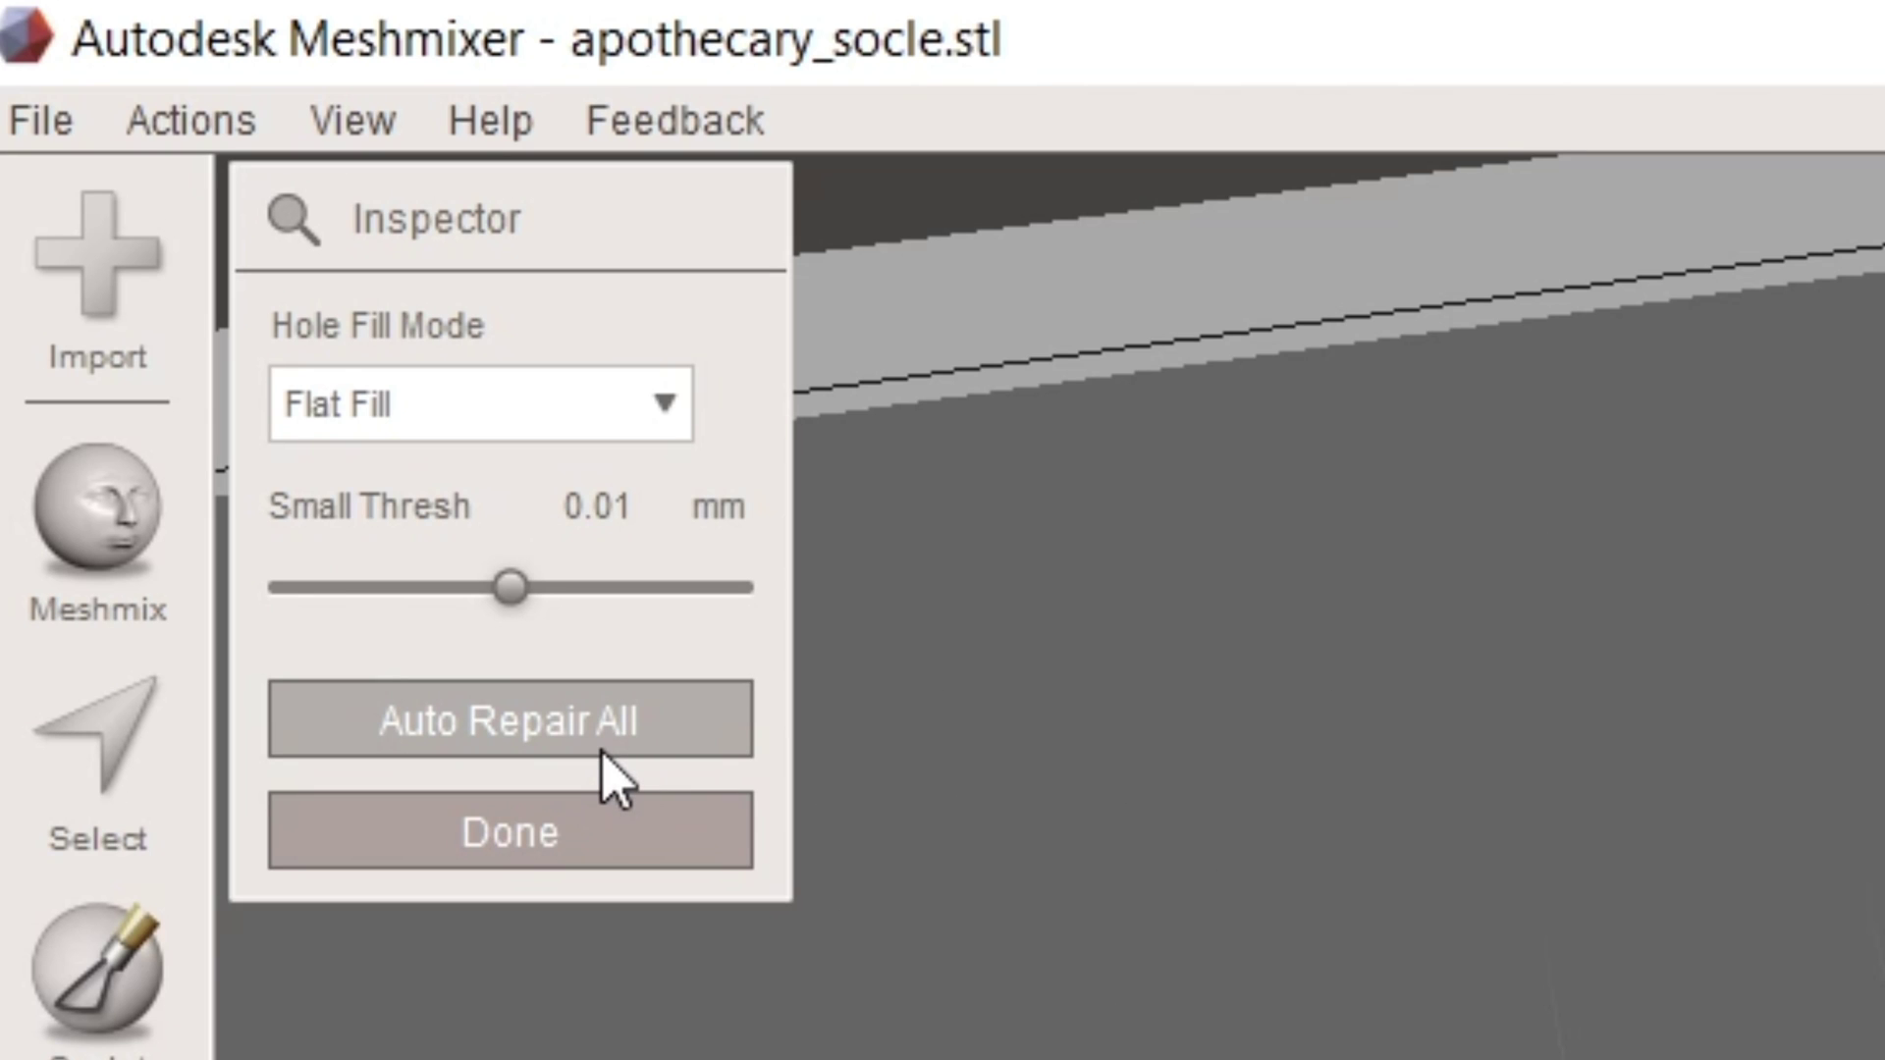
pyautogui.click(604, 746)
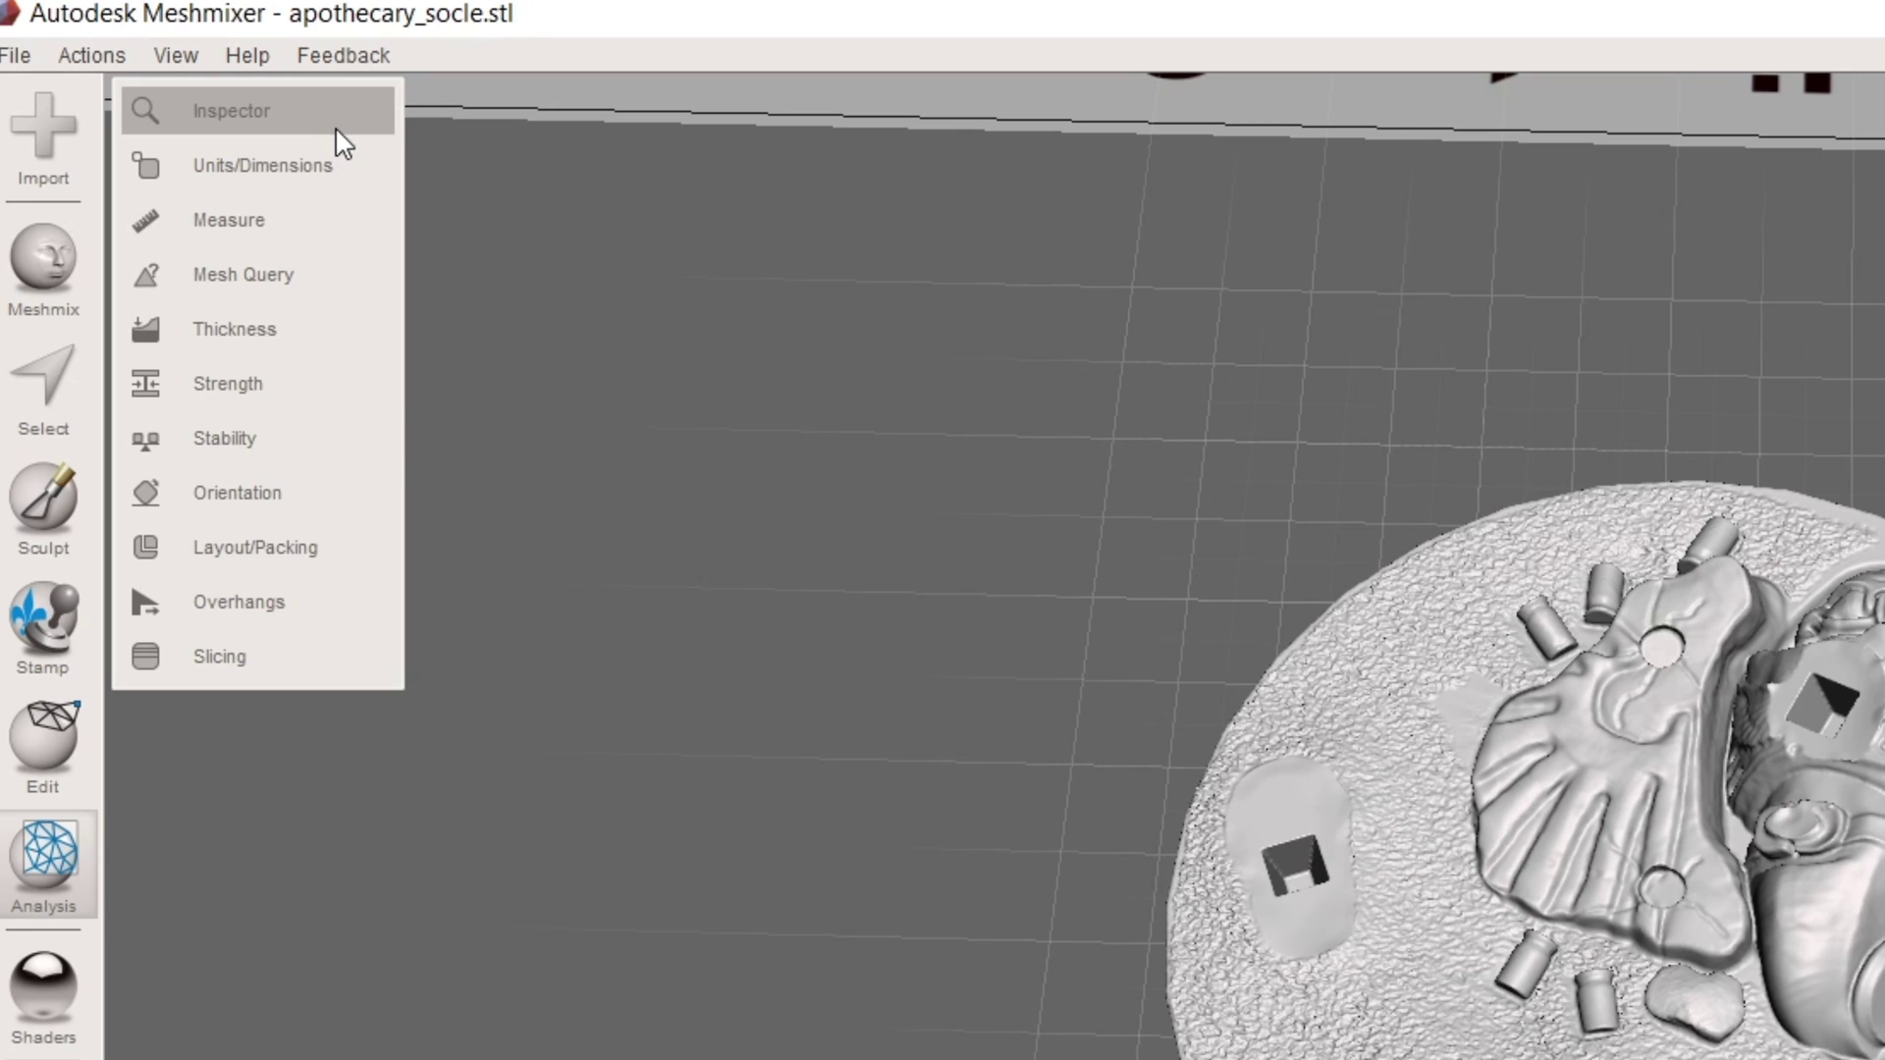
pyautogui.click(208, 81)
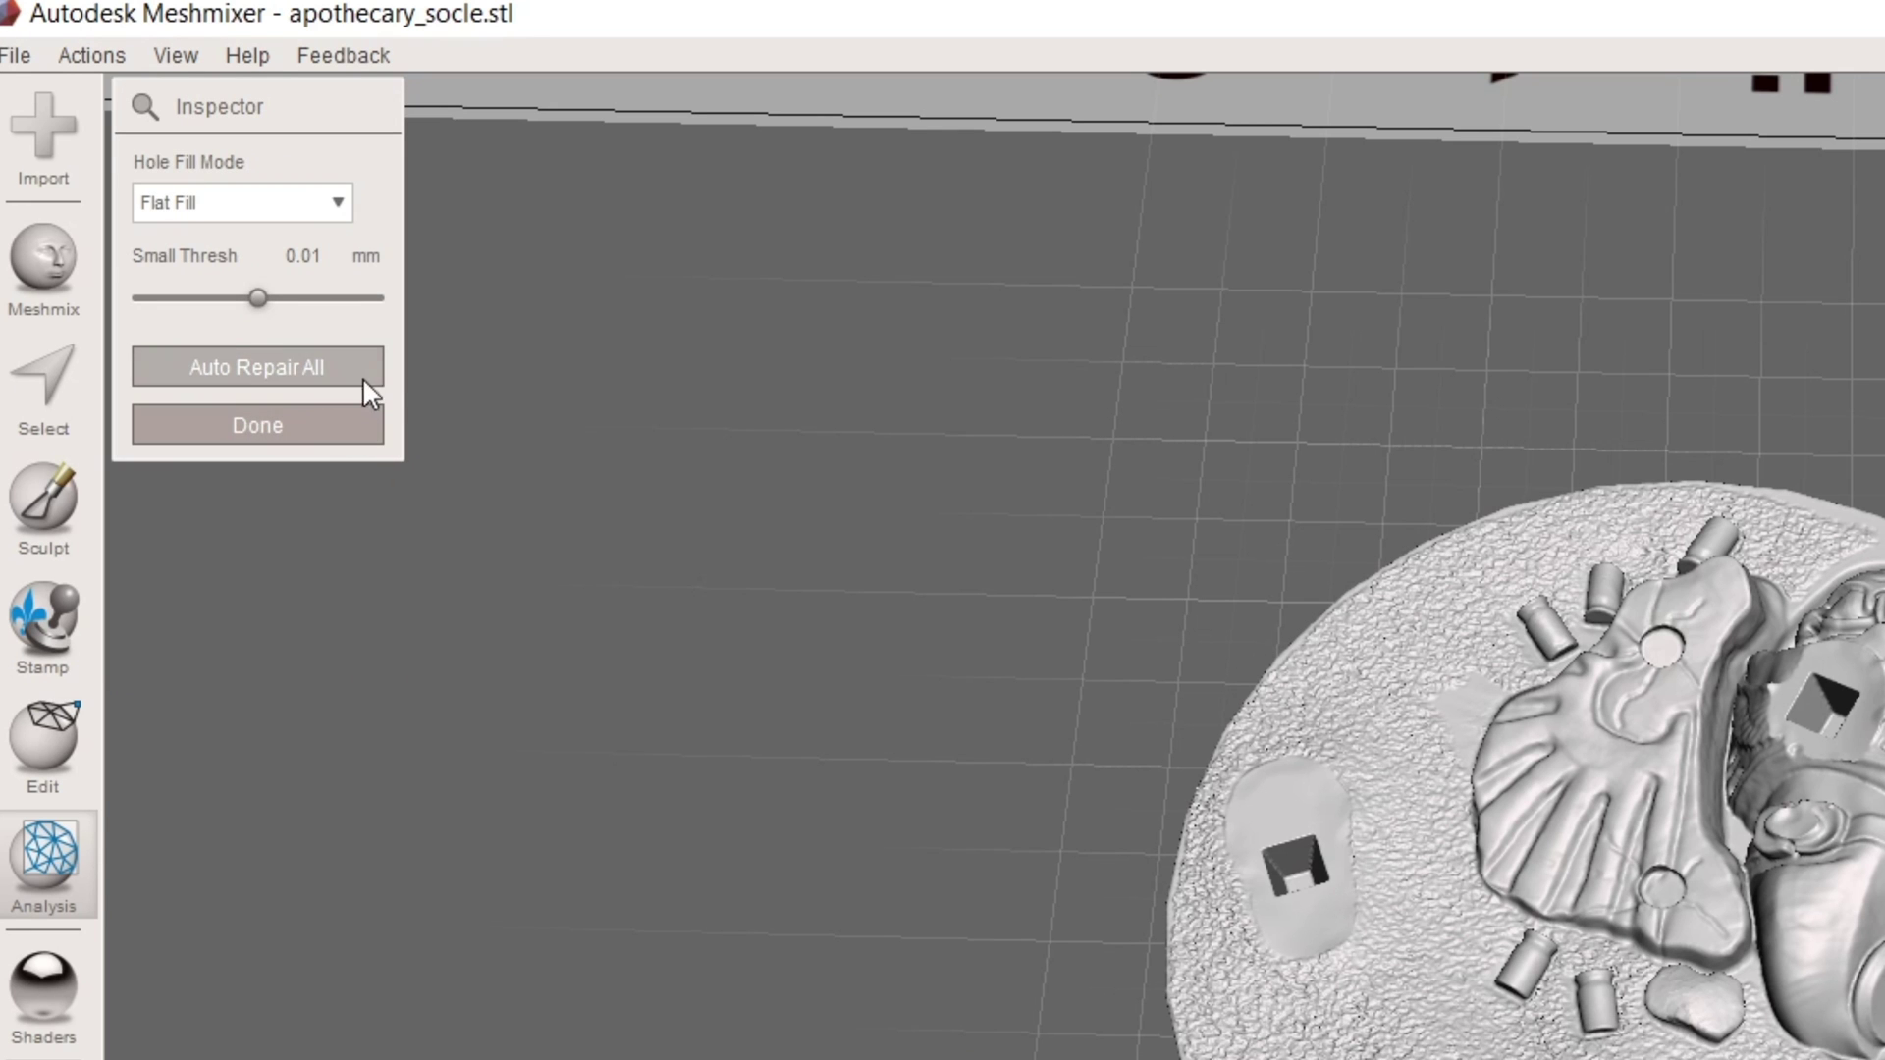
# Close the Inspector, then open Export Mesh with STL ASCII and cancel it.
pyautogui.click(335, 425)
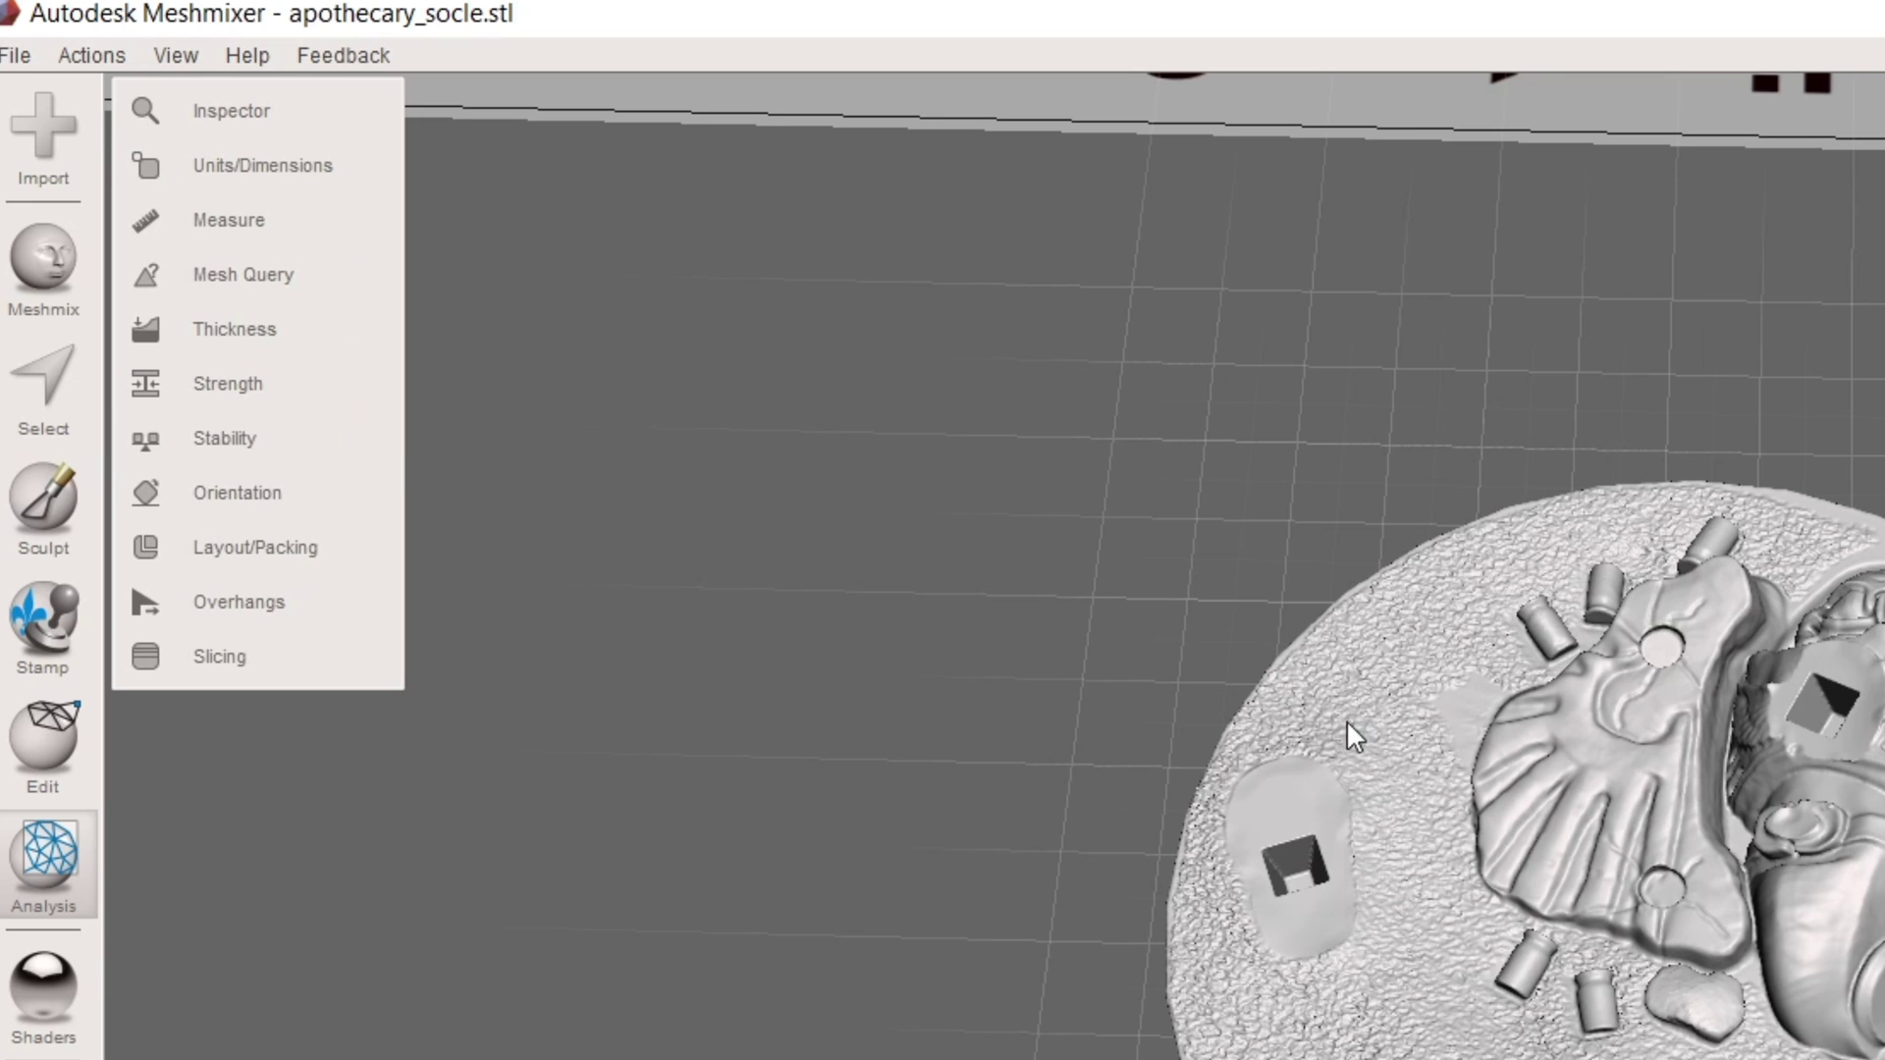
pyautogui.click(19, 49)
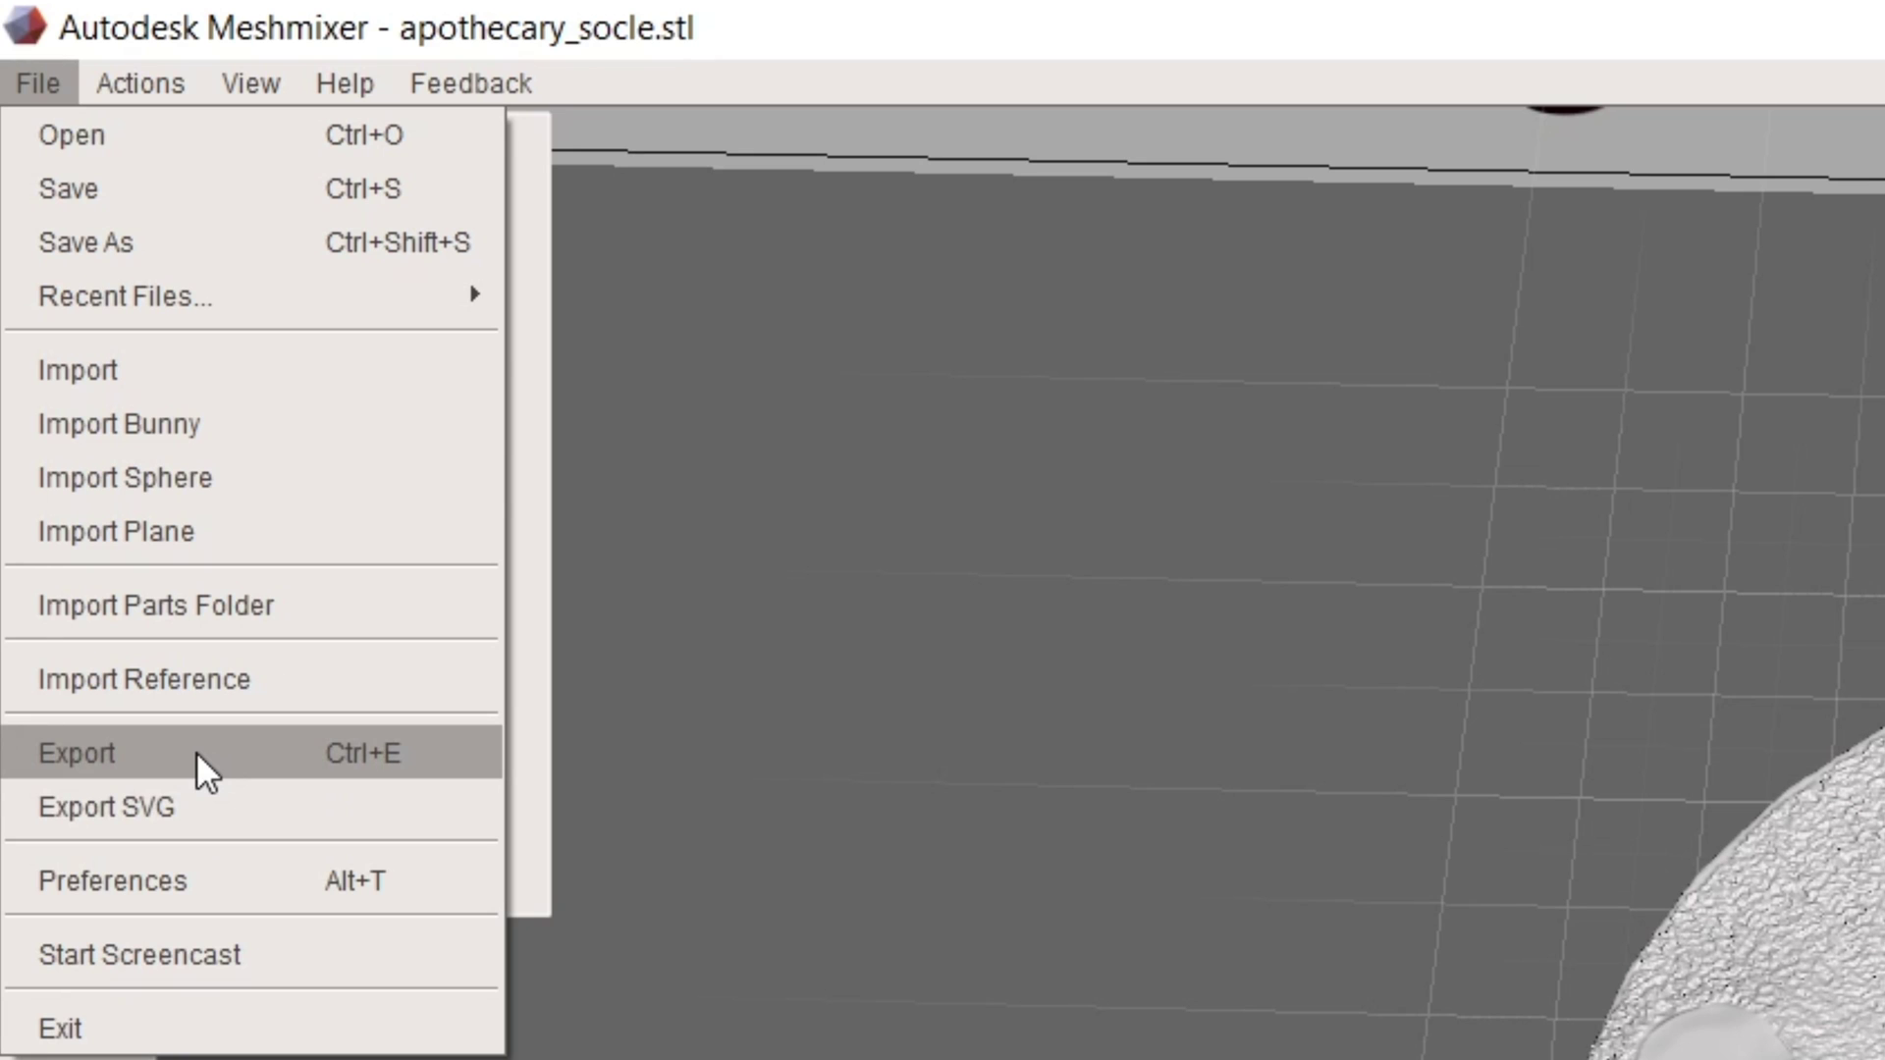
pyautogui.click(197, 752)
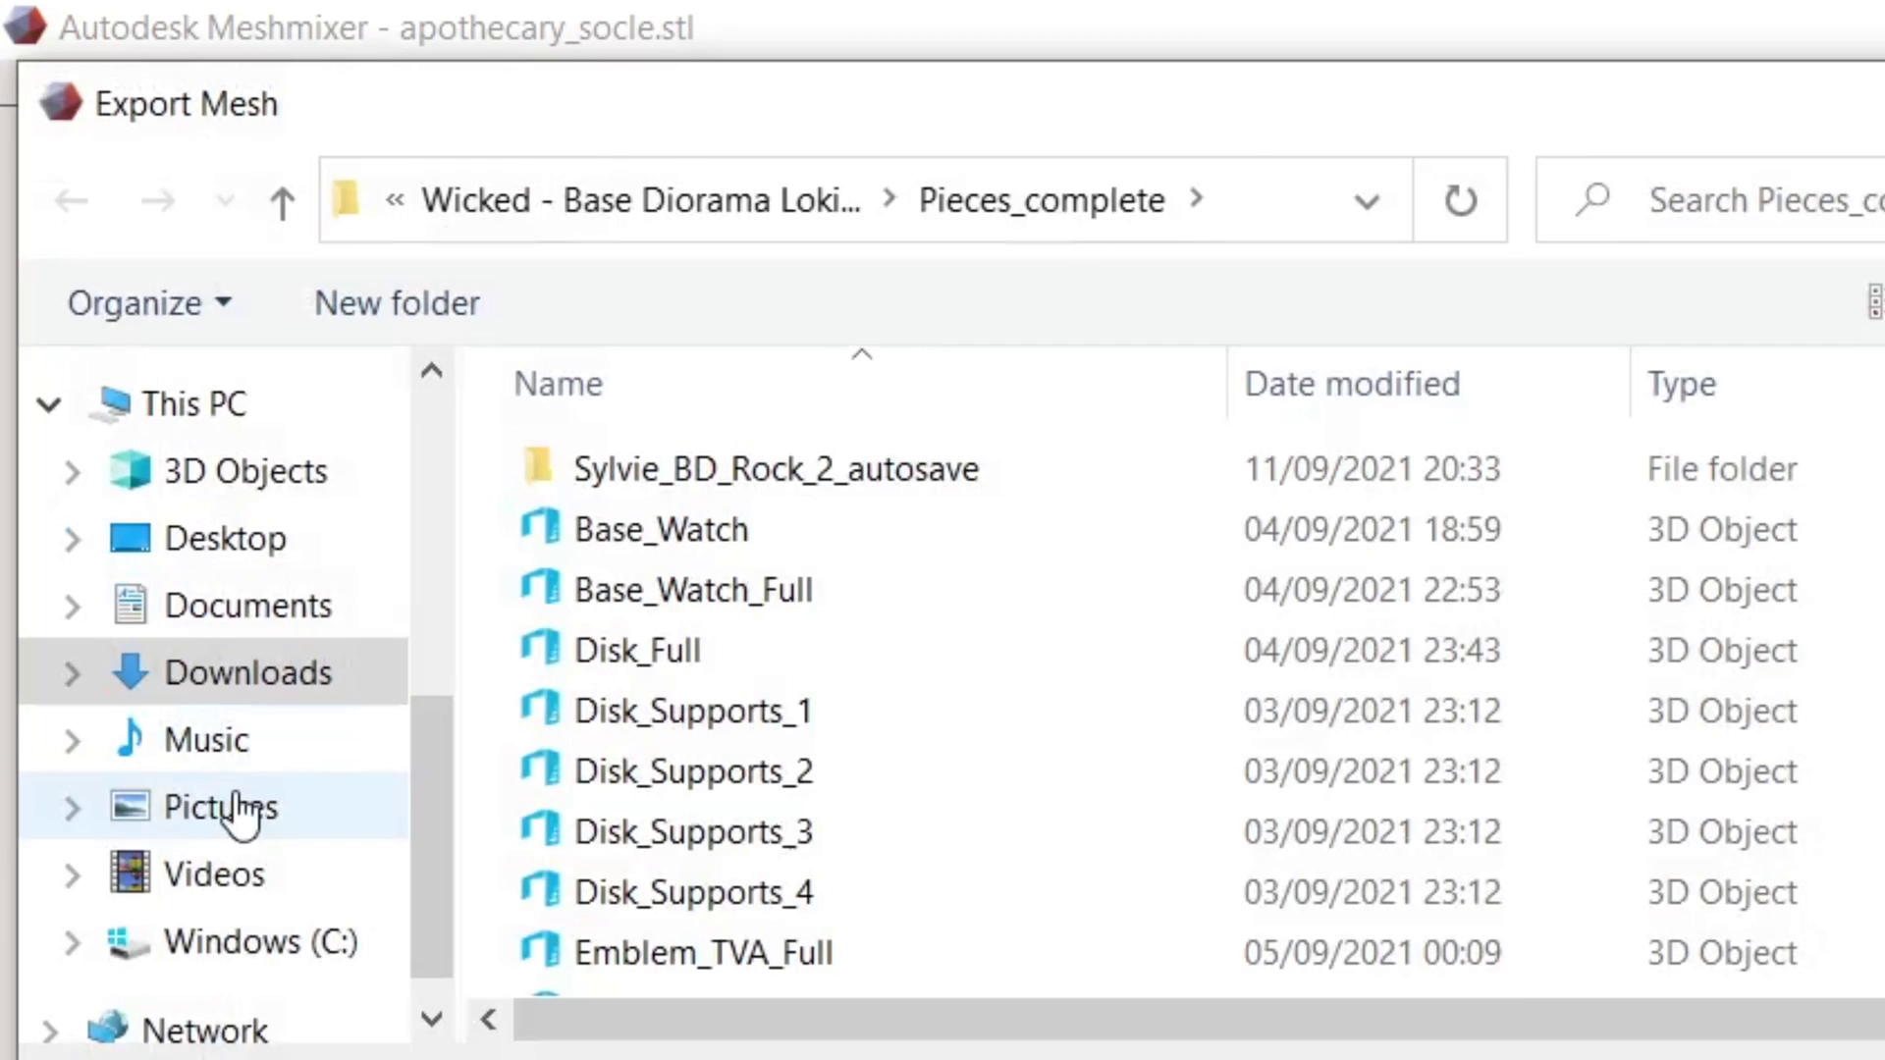
pyautogui.click(750, 429)
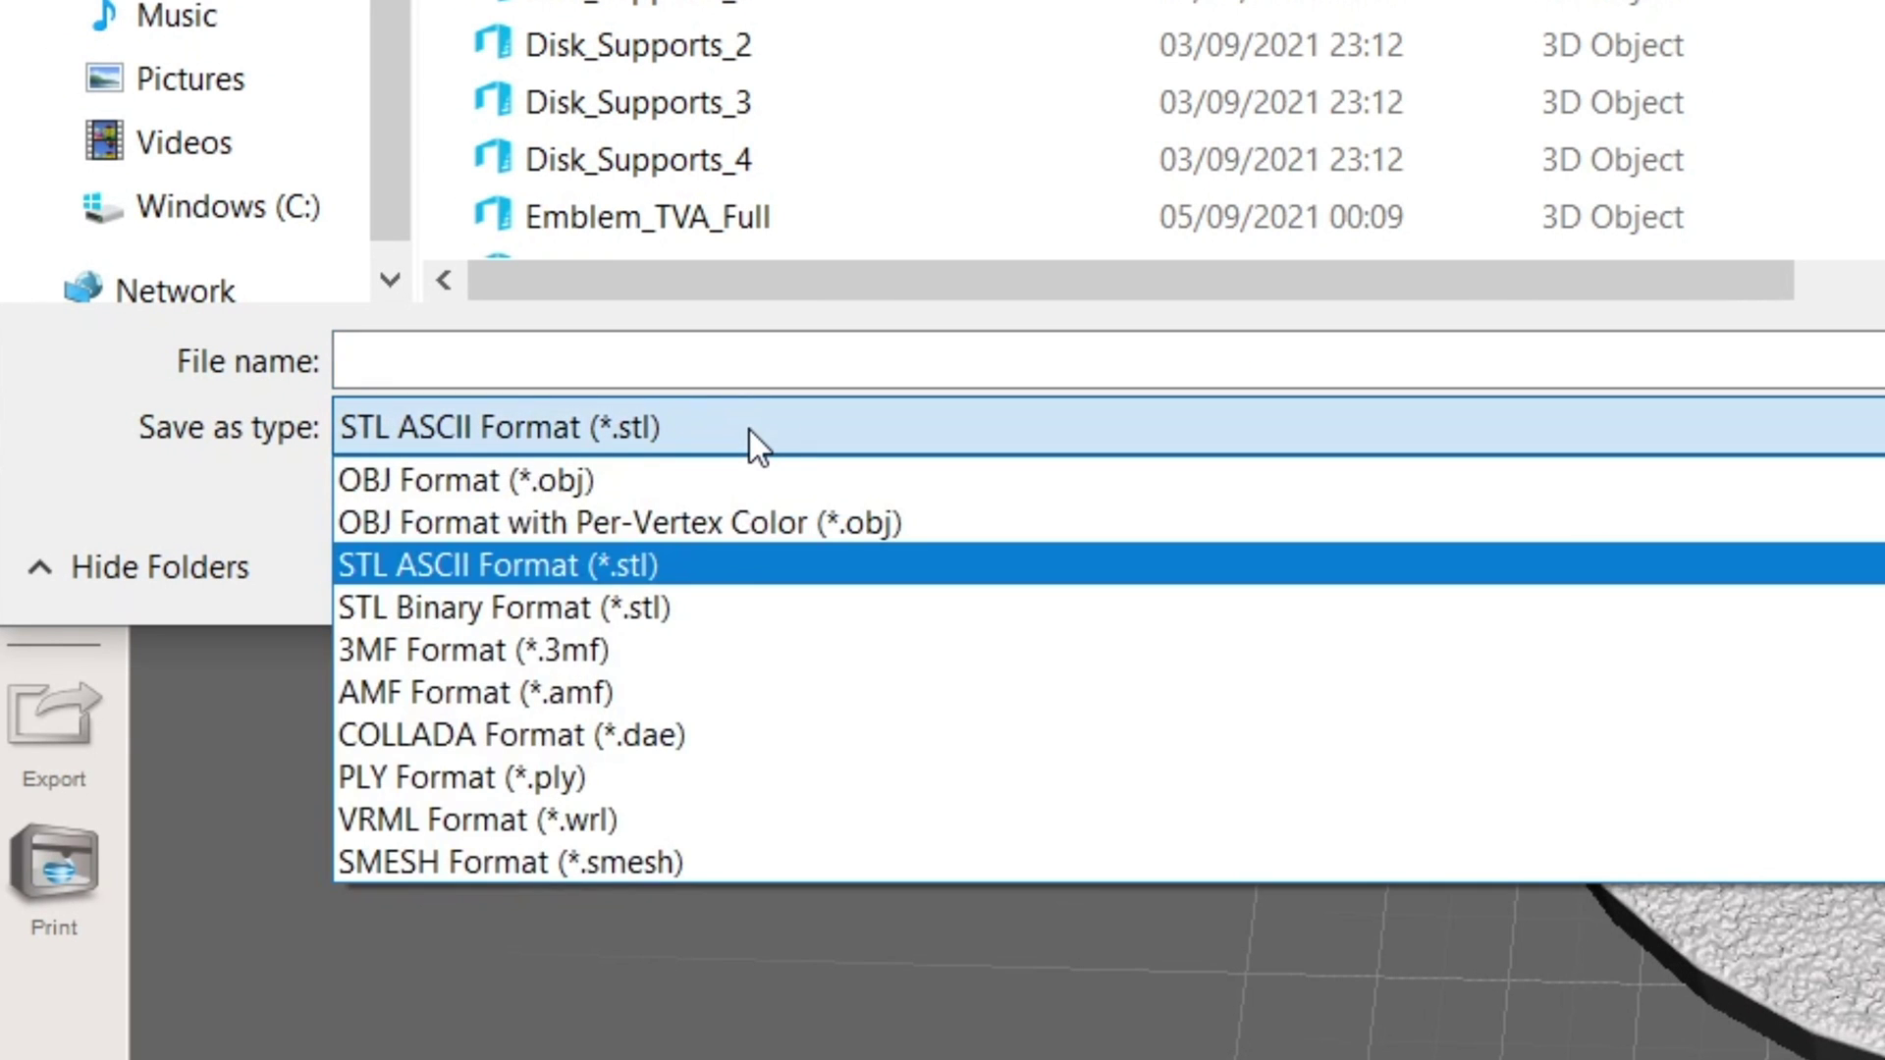
pyautogui.click(750, 428)
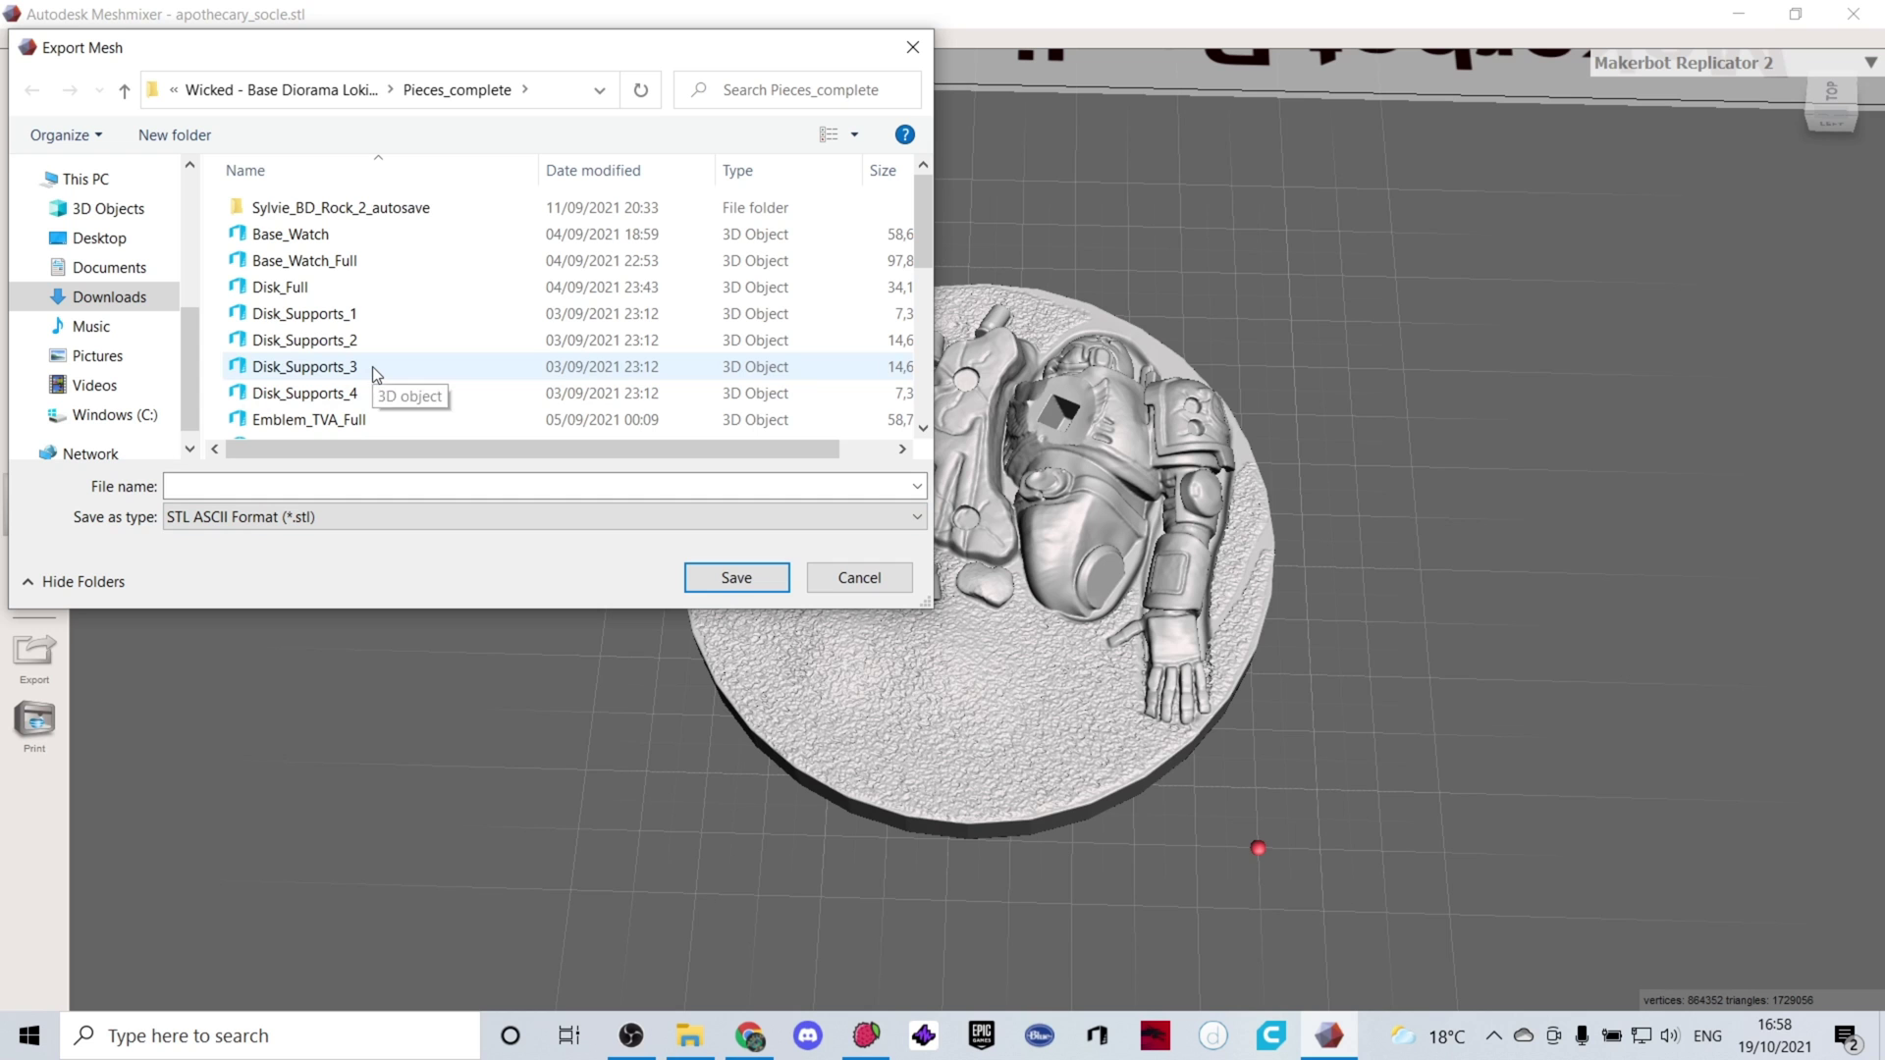
pyautogui.click(841, 580)
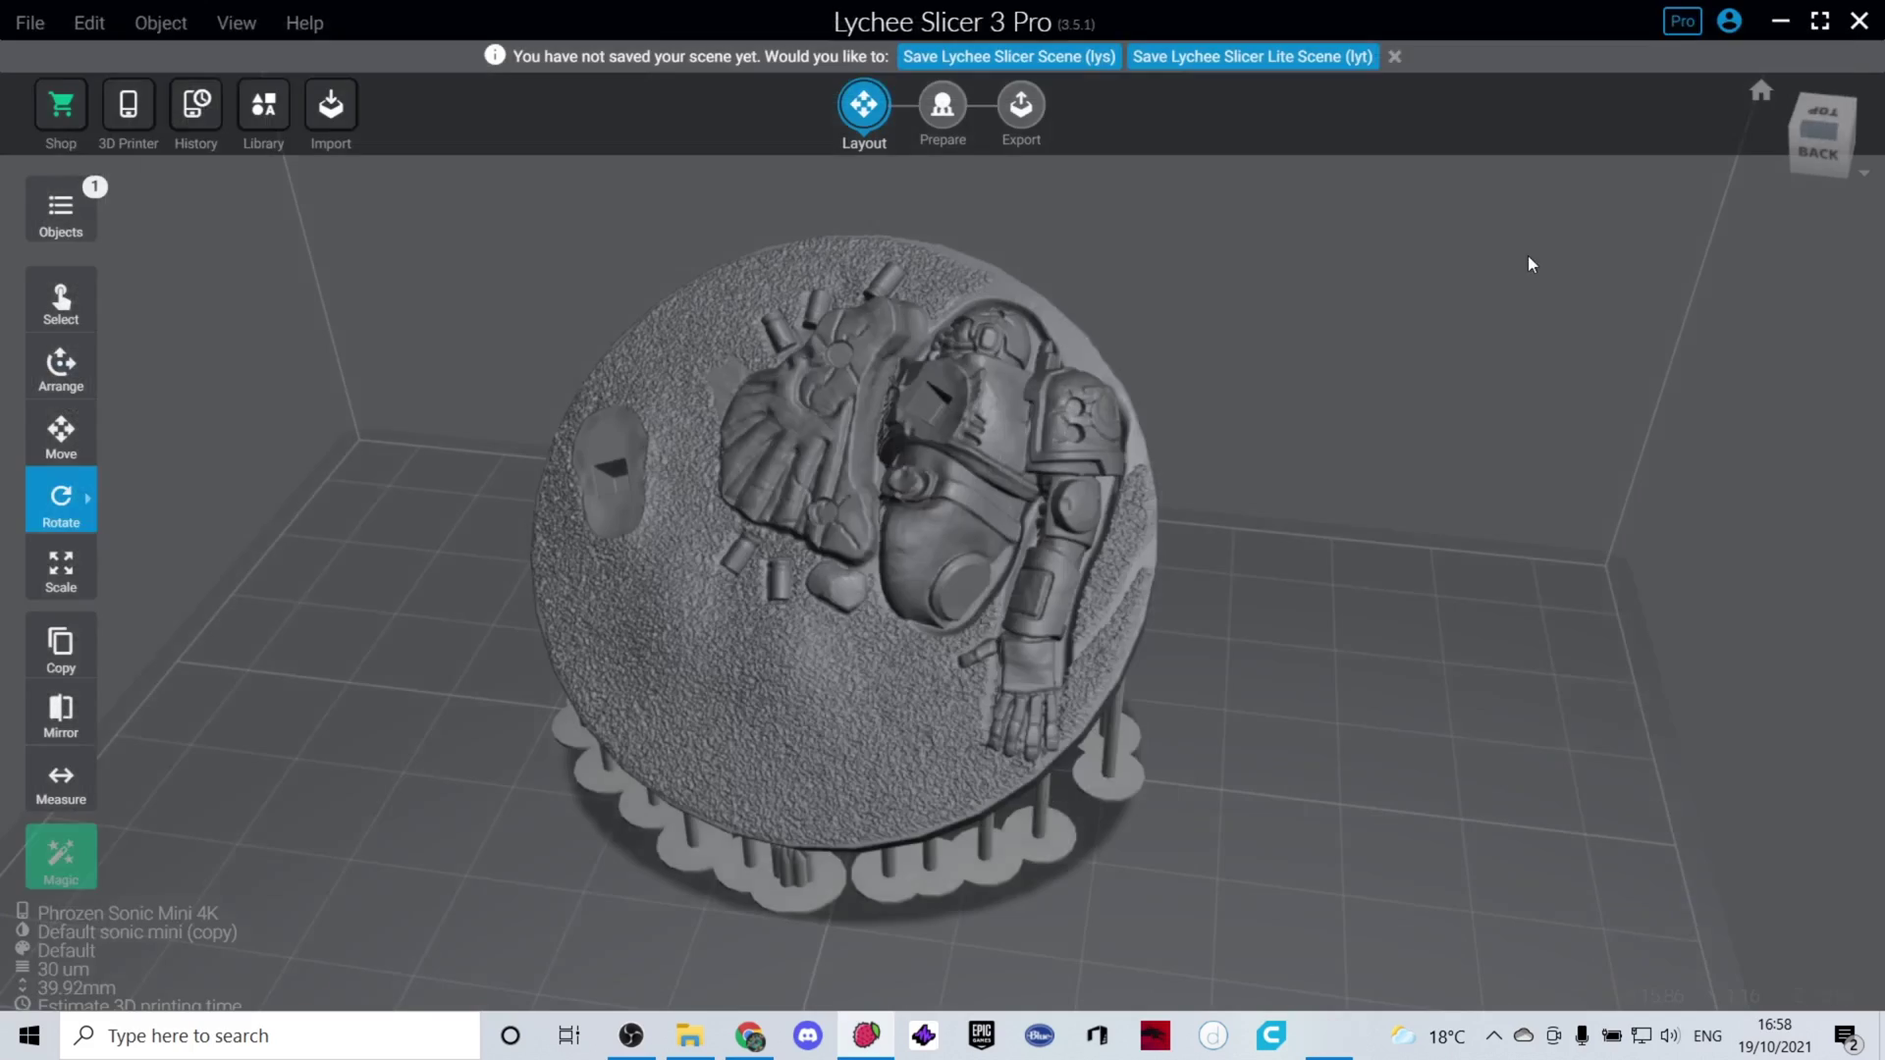
# Select the base to show it as manifold with no topology issues, and orbit around it.
pyautogui.click(851, 504)
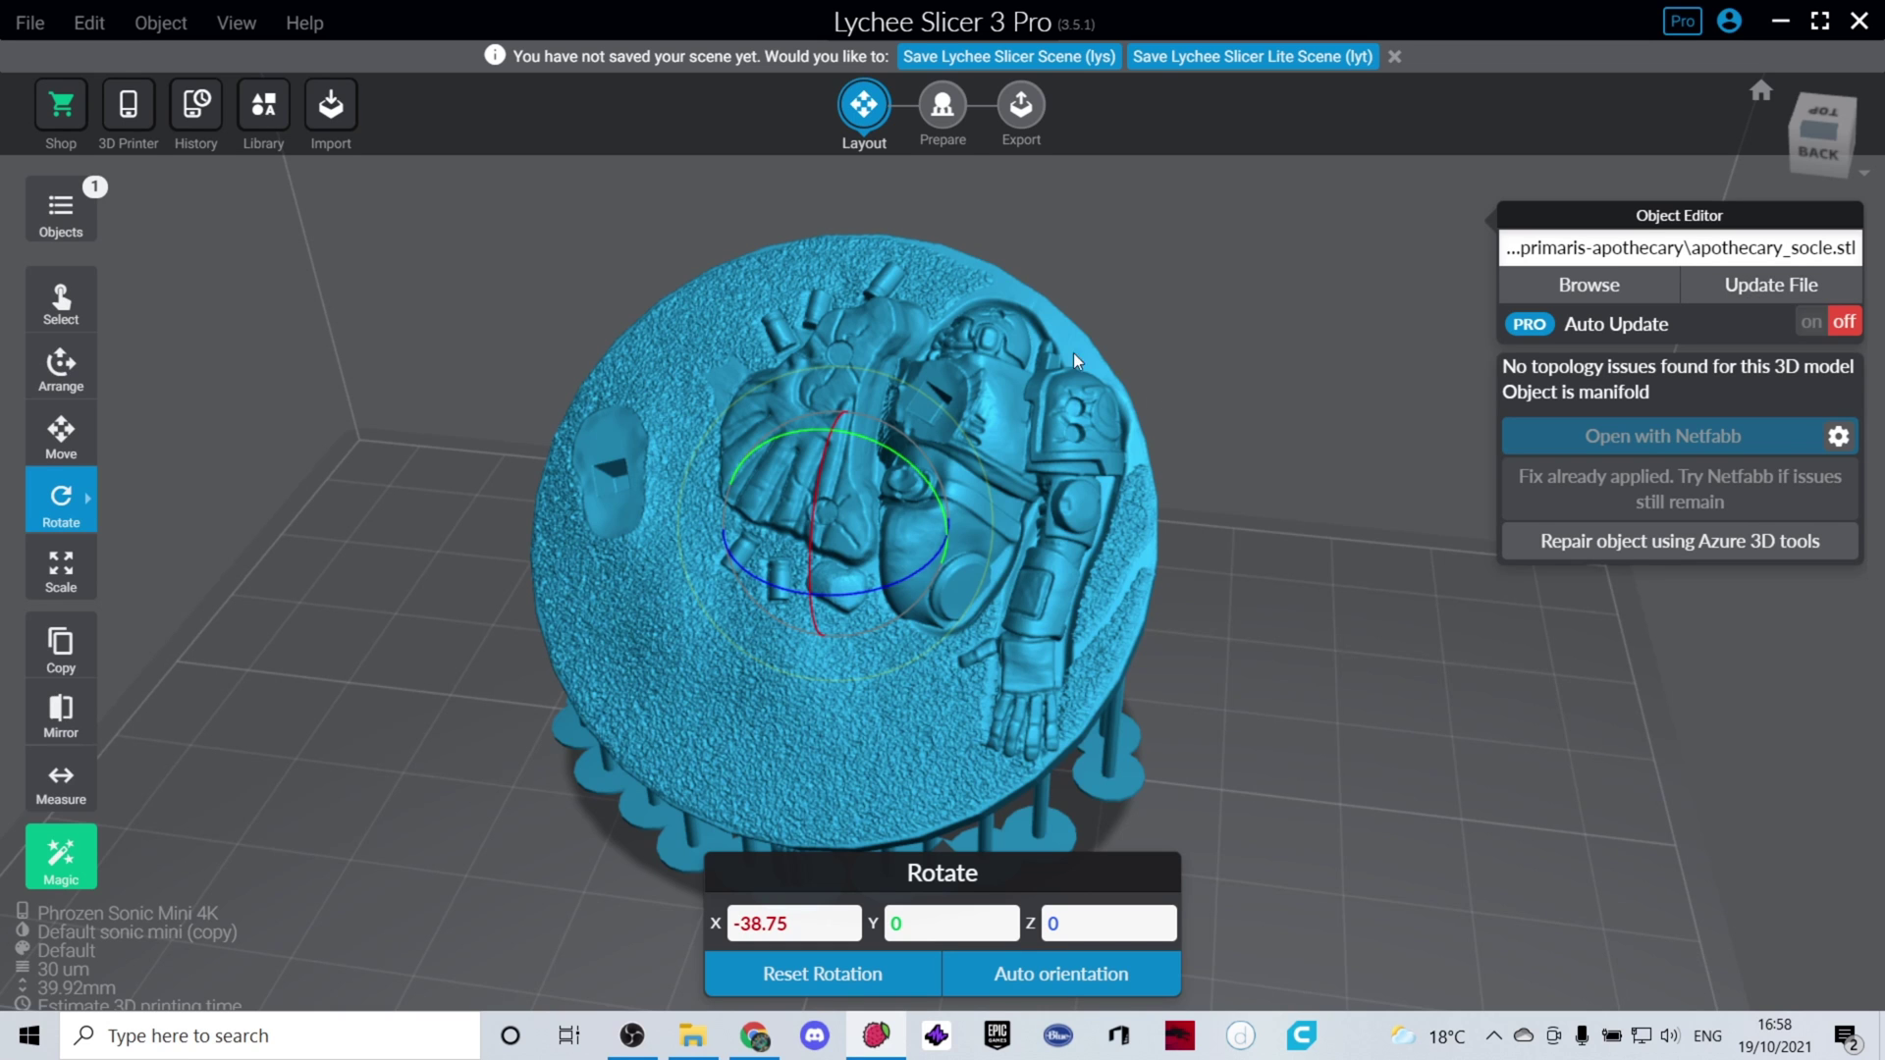
pyautogui.moveTo(1033, 330); pyautogui.dragTo(1007, 432, button='right')
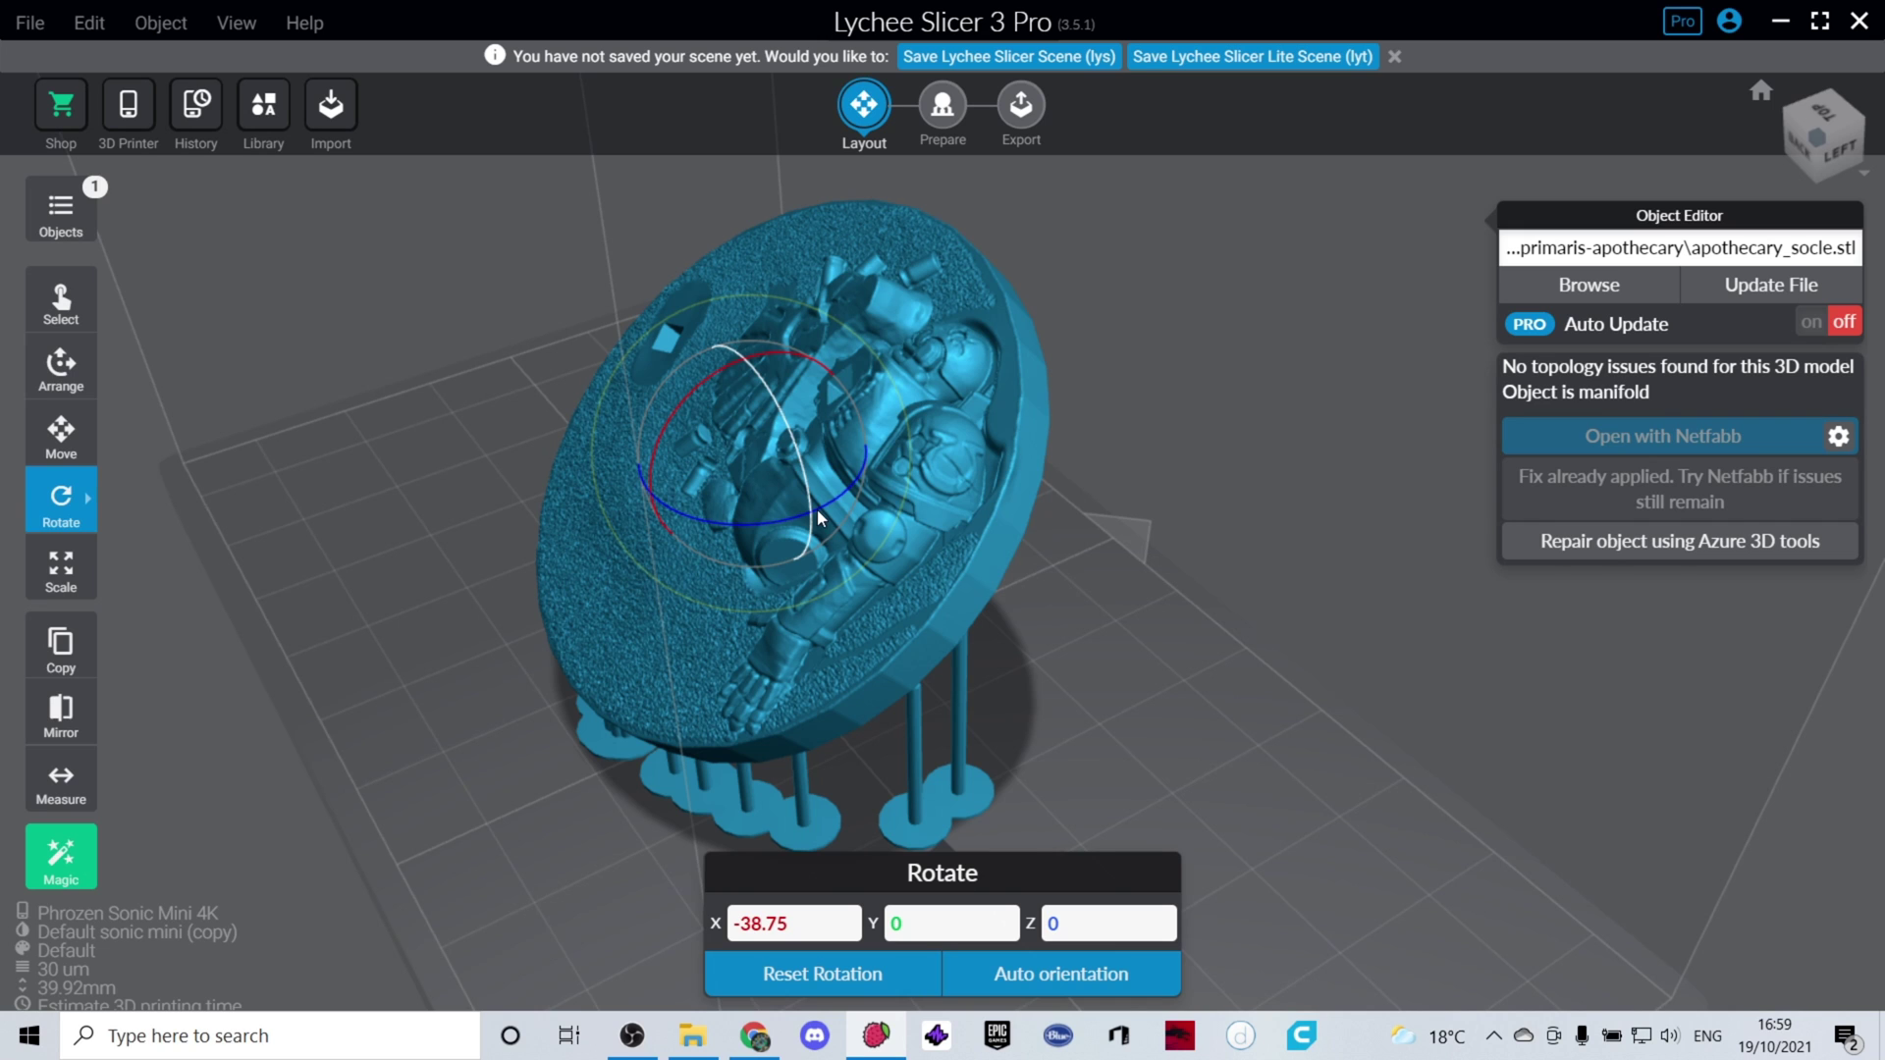
pyautogui.moveTo(817, 509); pyautogui.dragTo(1246, 402, button='right')
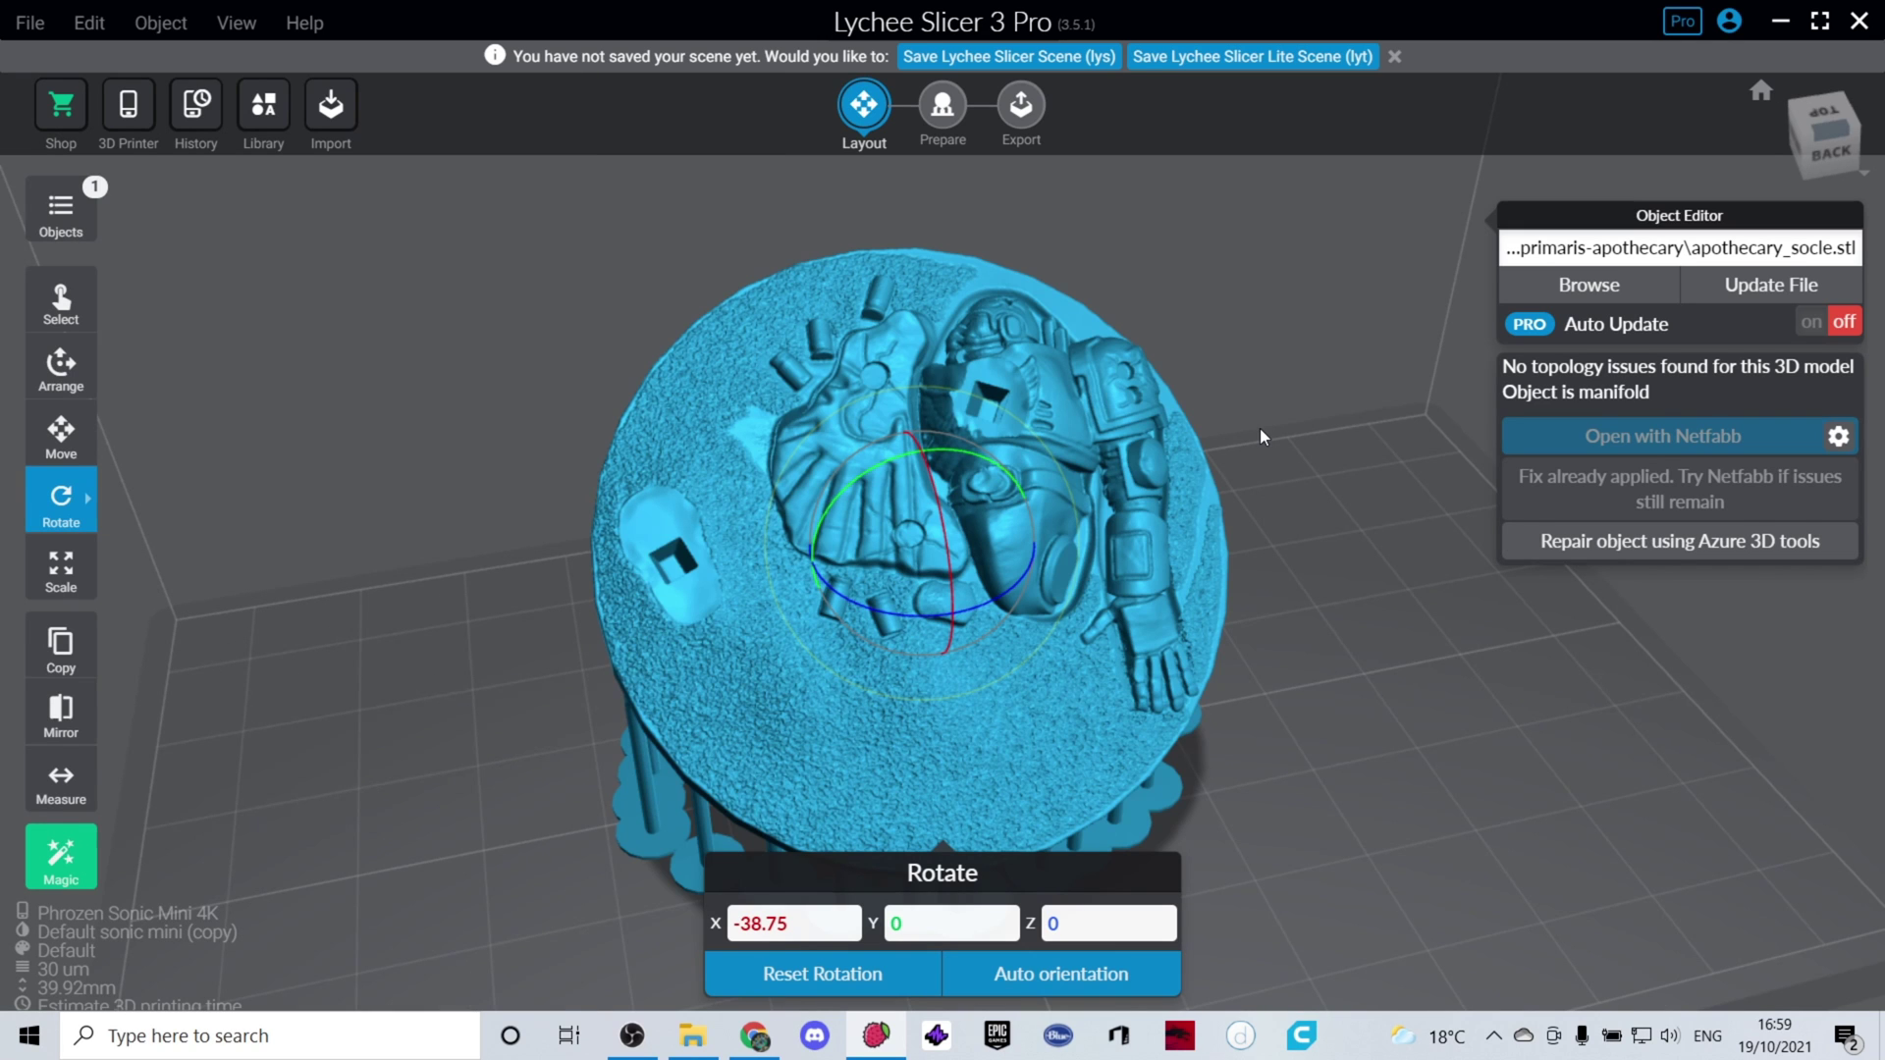